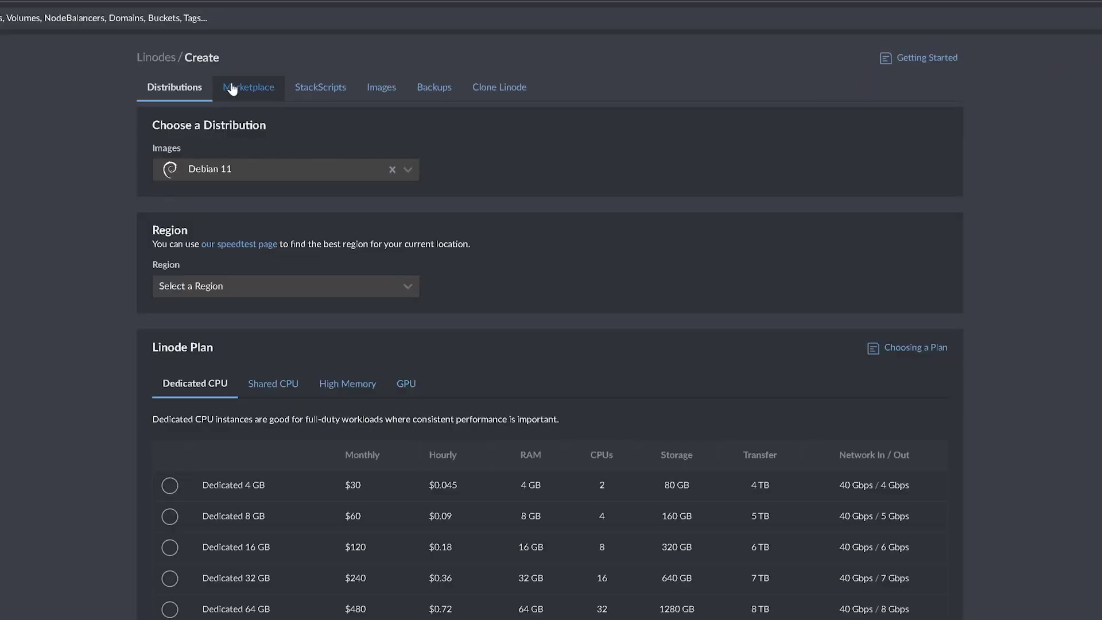
# - Search the Linode Marketplace for 'kali' and select the Kali Linux app
pyautogui.click(233, 90)
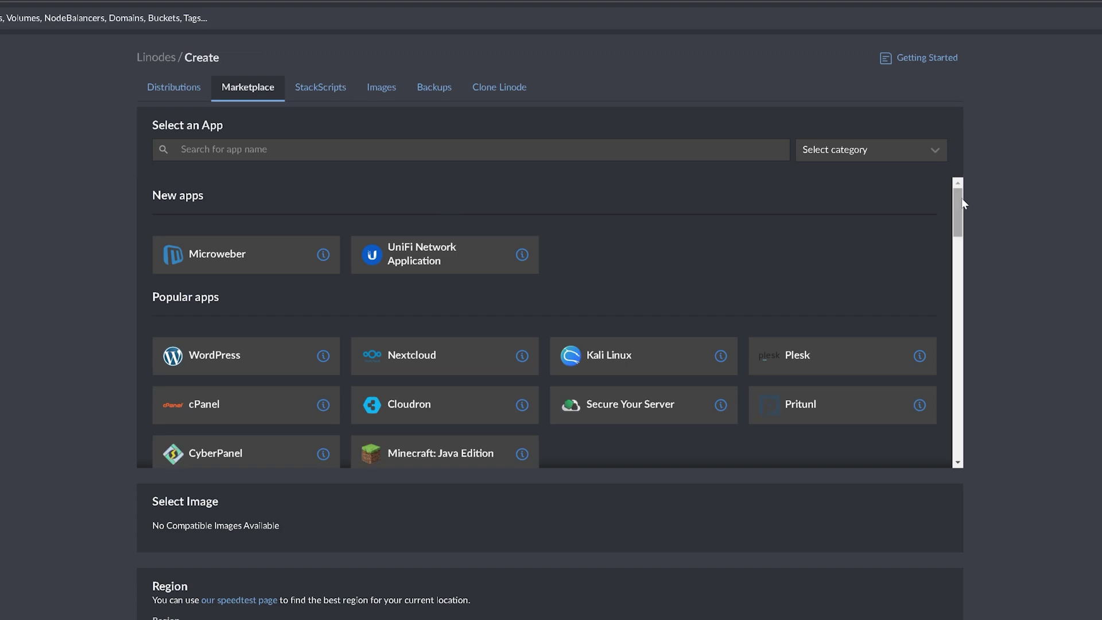
pyautogui.moveTo(963, 204); pyautogui.dragTo(956, 306)
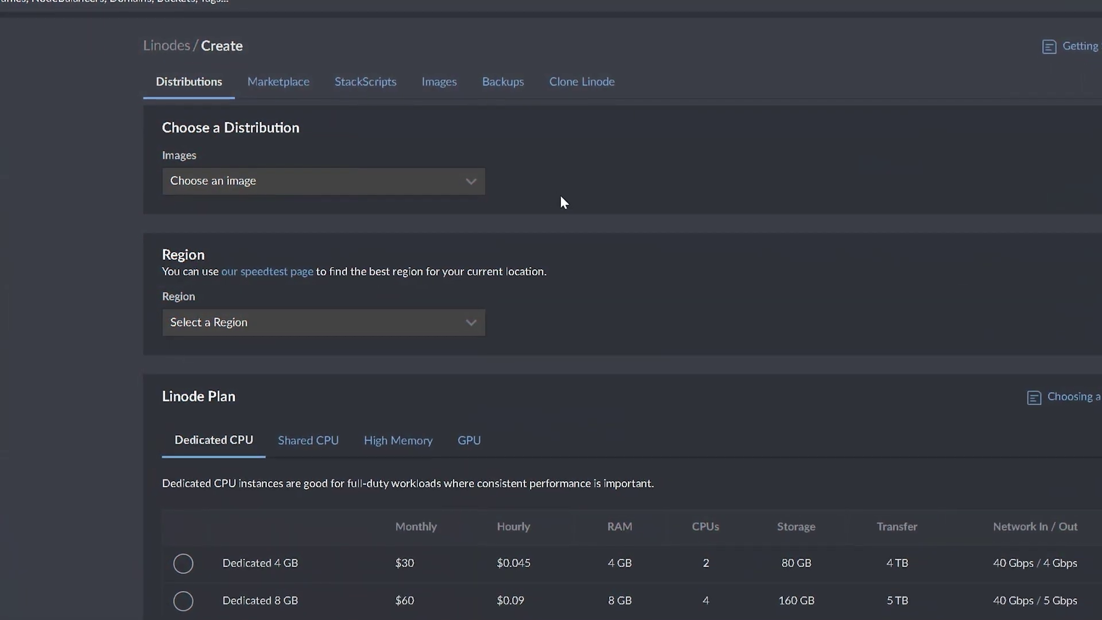
pyautogui.click(495, 174)
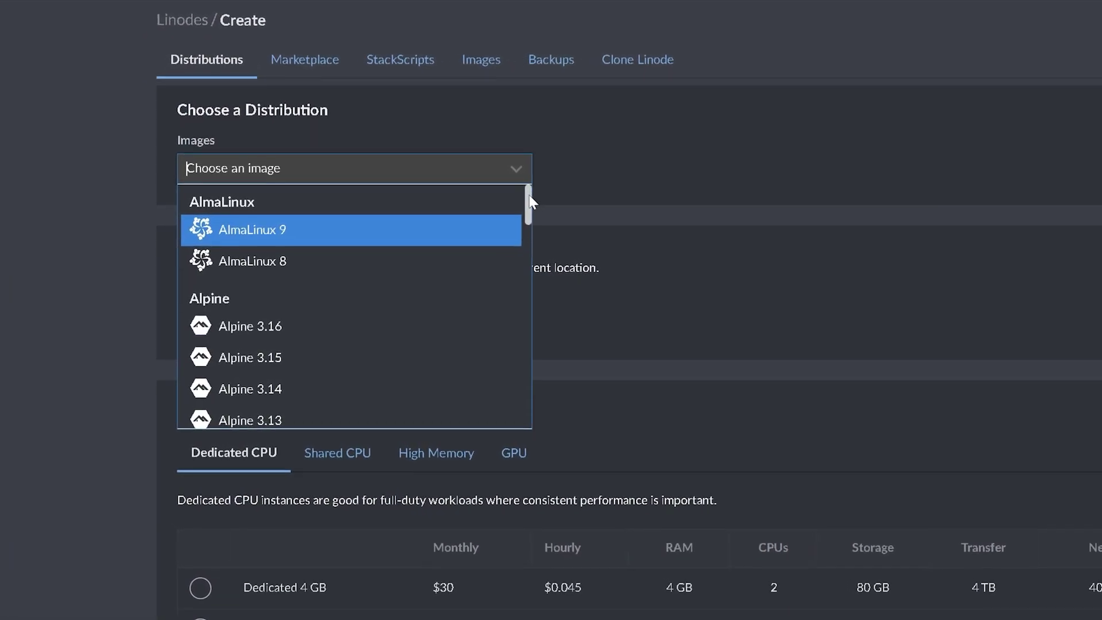
pyautogui.moveTo(497, 212); pyautogui.dragTo(668, 405)
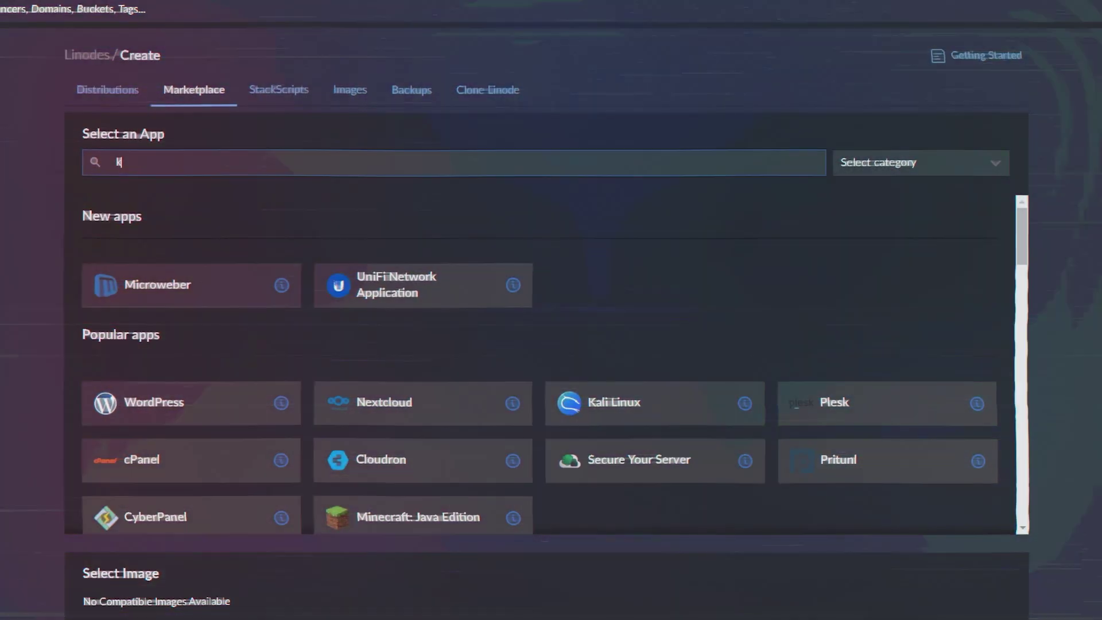
pyautogui.write('ali')
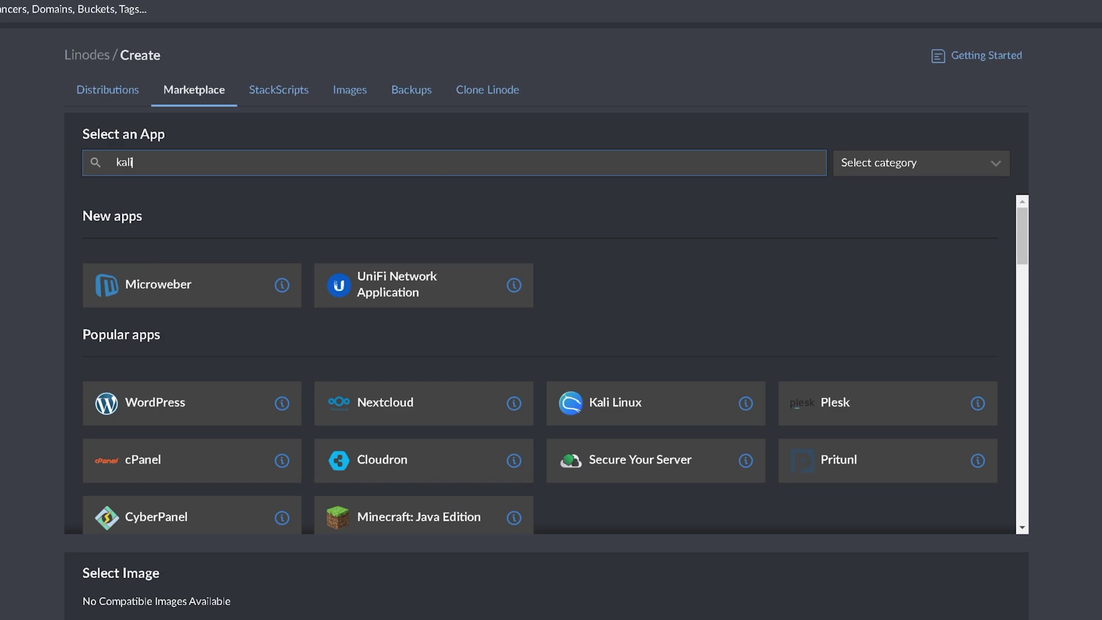
pyautogui.click(258, 253)
# - Fill in the VNC username, paste its password, and enable Backups for the Linode
pyautogui.write('dbtech')
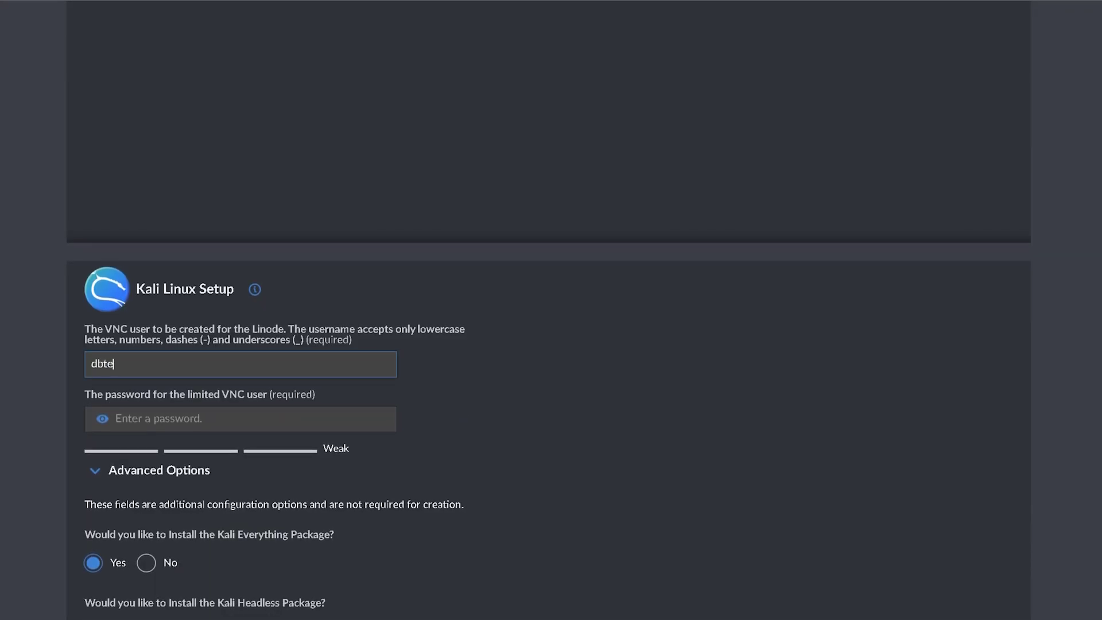
pyautogui.press('Tab')
pyautogui.hotkey('ctrl', 'v')
pyautogui.scroll(-10, 297, 263)
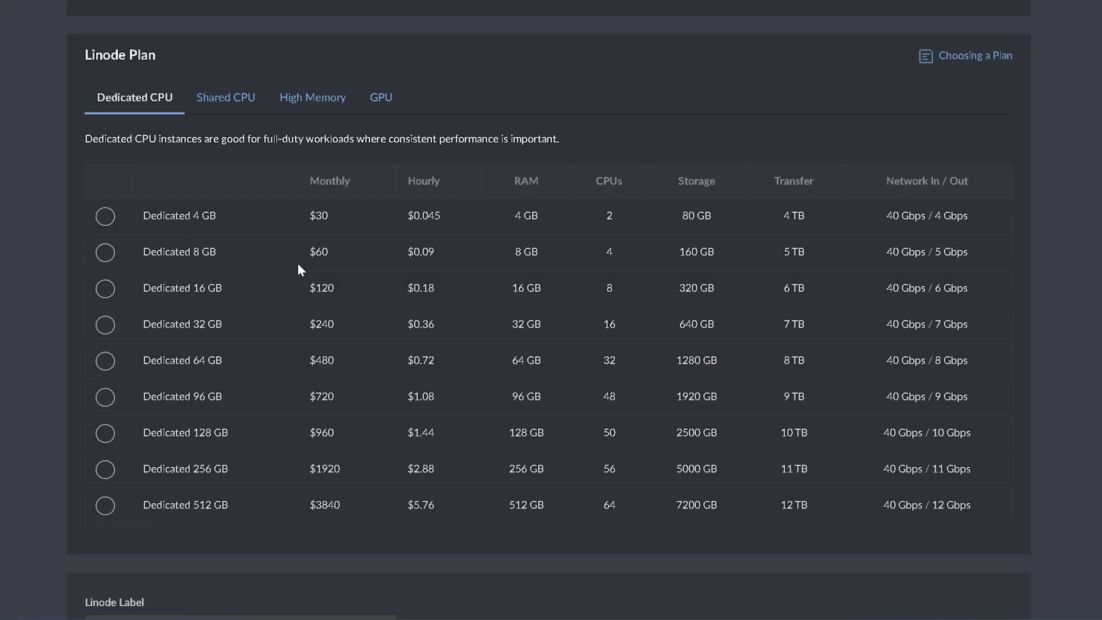
pyautogui.scroll(-9, 298, 265)
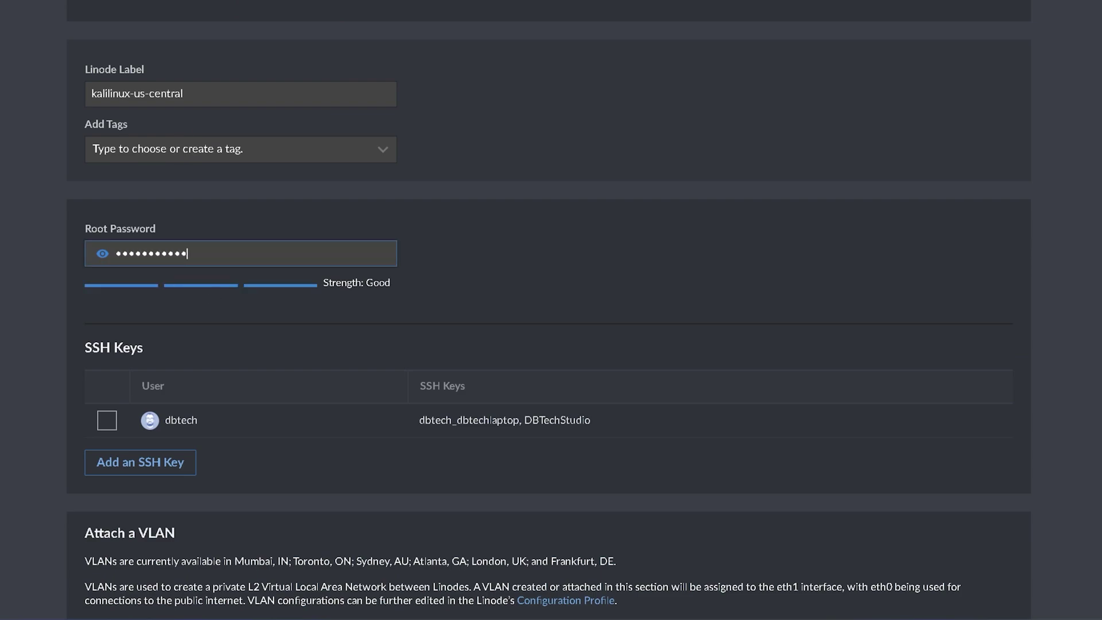
pyautogui.scroll(-7, 174, 433)
pyautogui.click(93, 380)
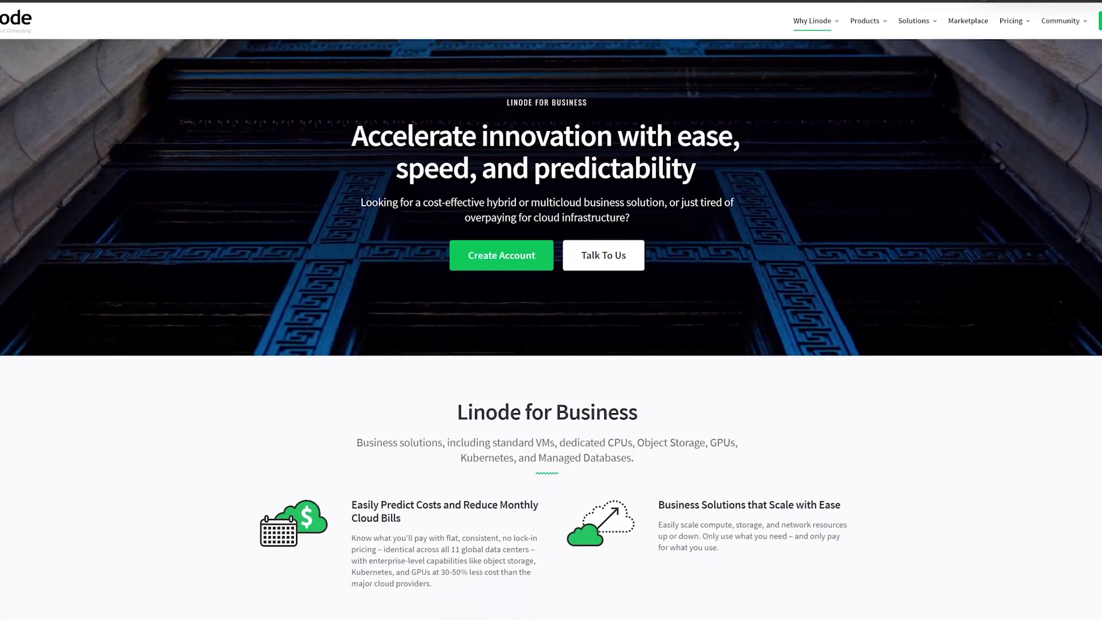
# - Scroll down through the Linode for Business marketing page
pyautogui.scroll(-5, 591, 440)
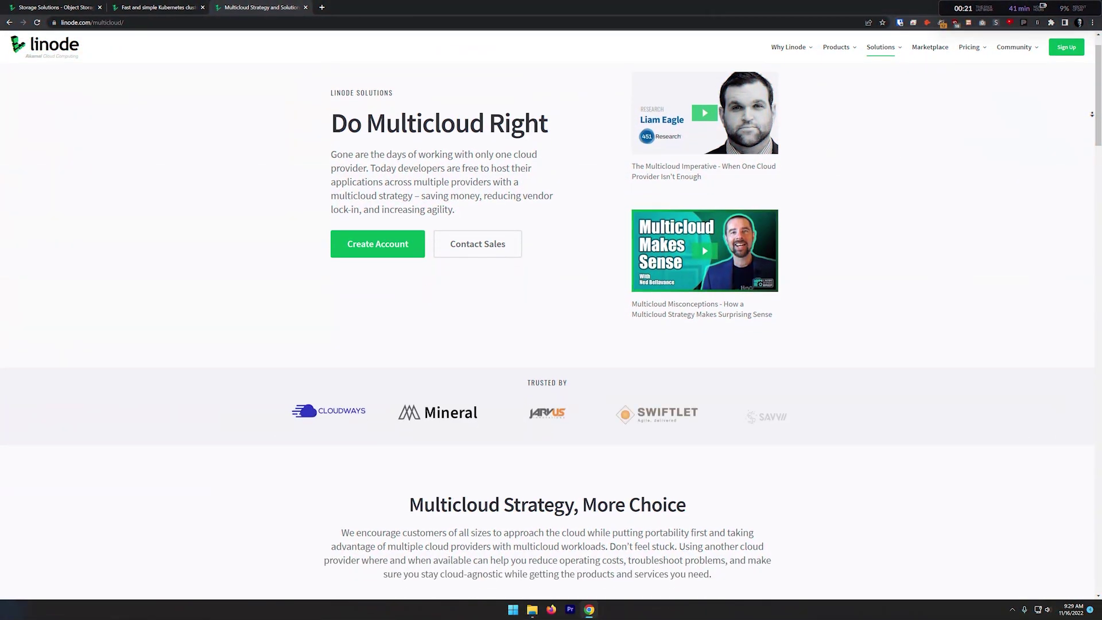
pyautogui.scroll(-14, 609, 186)
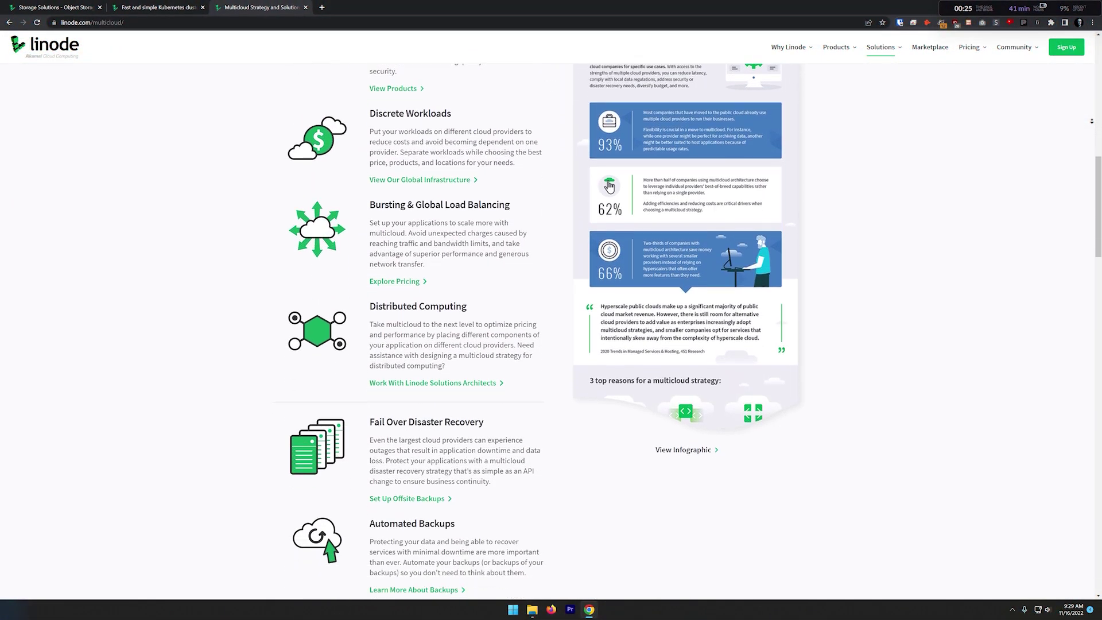
pyautogui.scroll(-5, 610, 187)
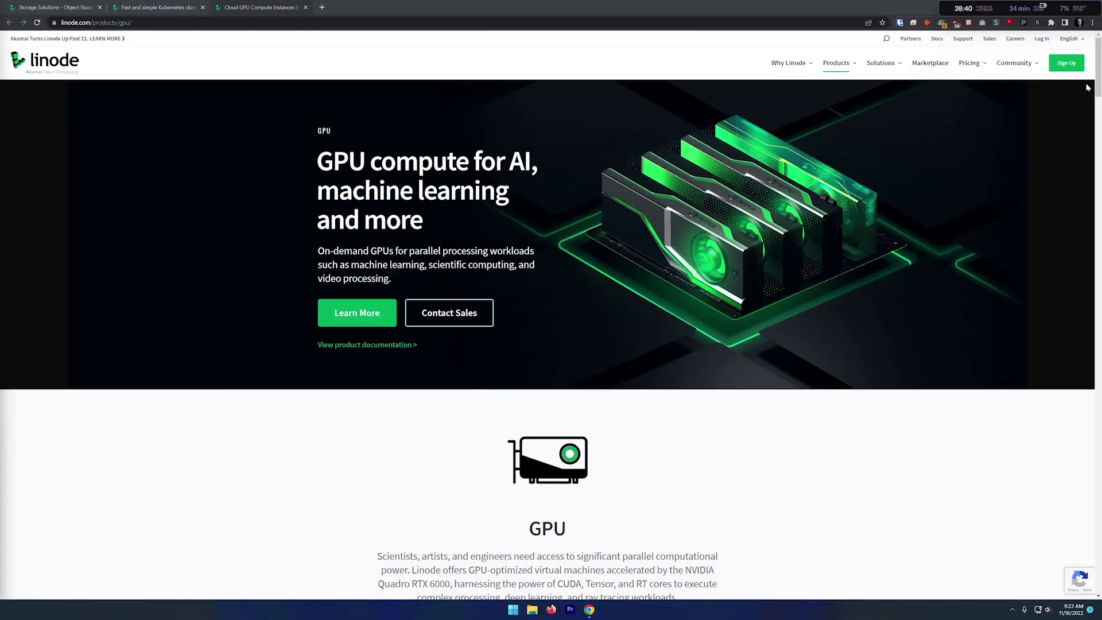
pyautogui.scroll(-2, 1087, 87)
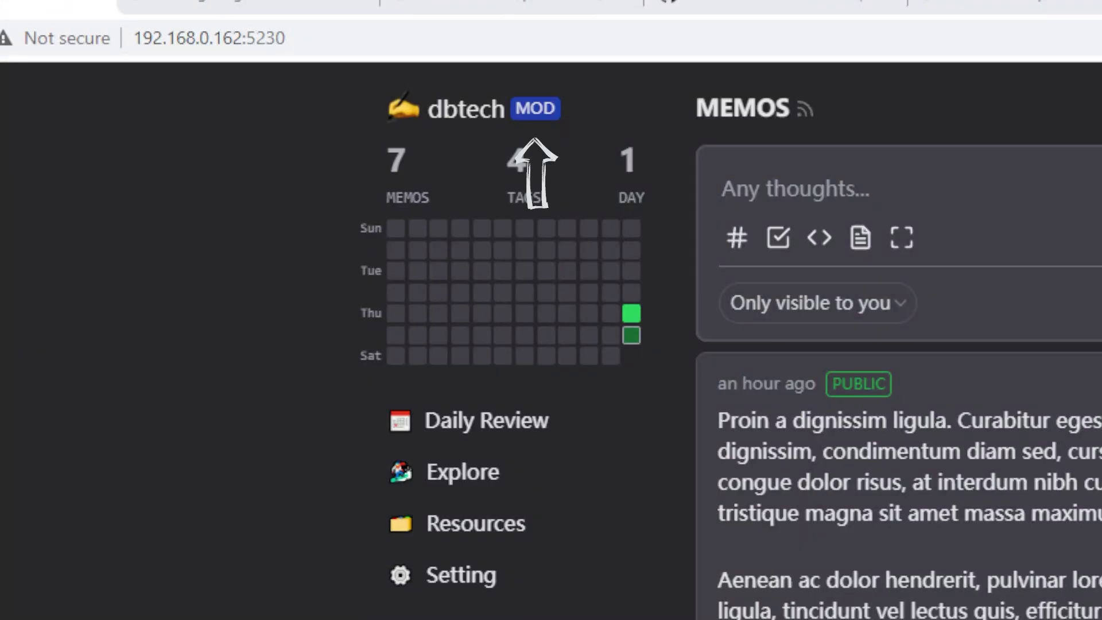
# - Confirm the archive is empty, then show the About dialog reporting memos v0.11.0
pyautogui.click(491, 115)
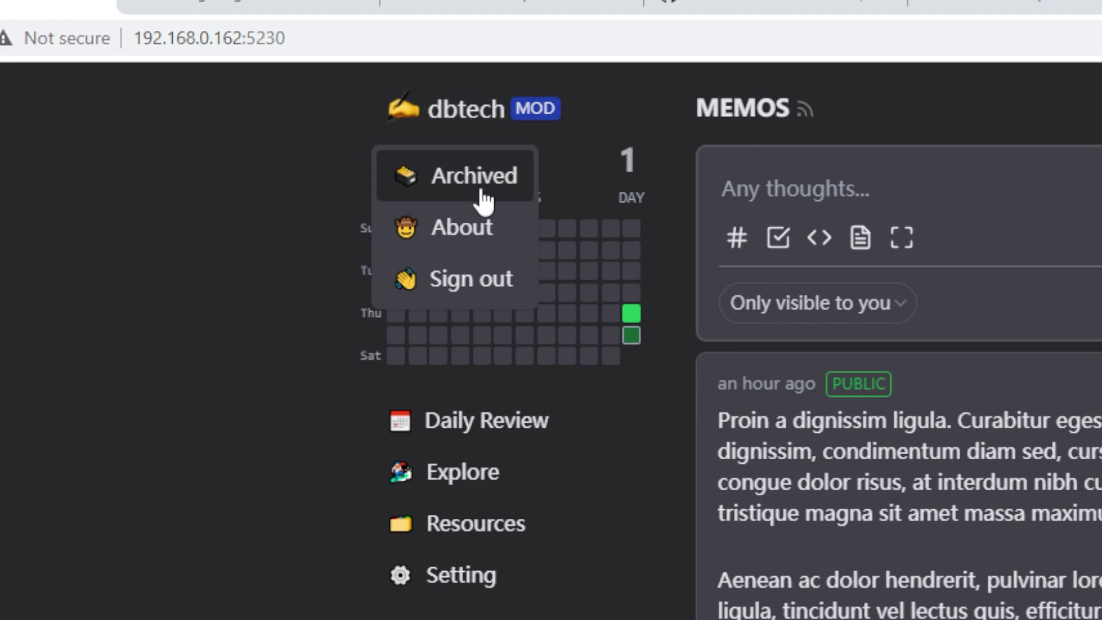
pyautogui.click(519, 195)
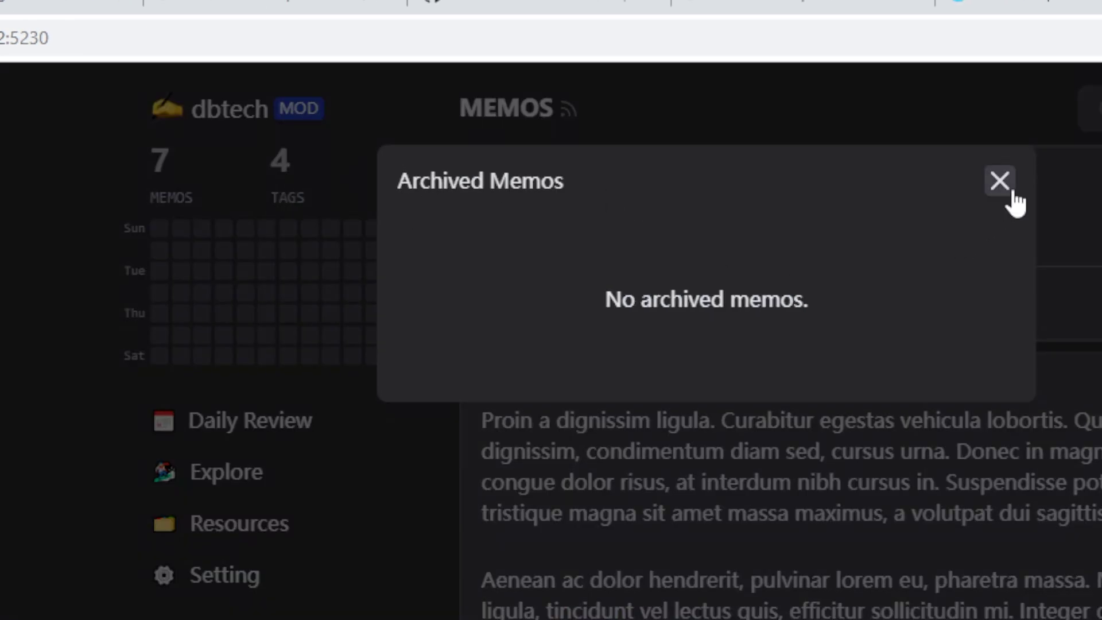
pyautogui.click(1010, 192)
pyautogui.click(301, 110)
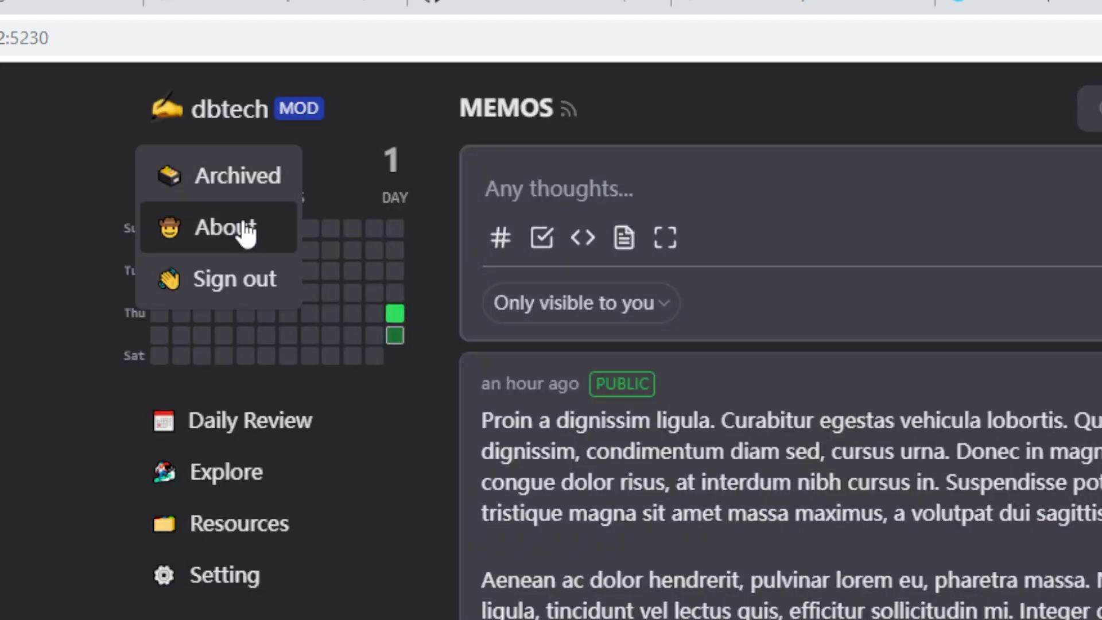
pyautogui.click(259, 247)
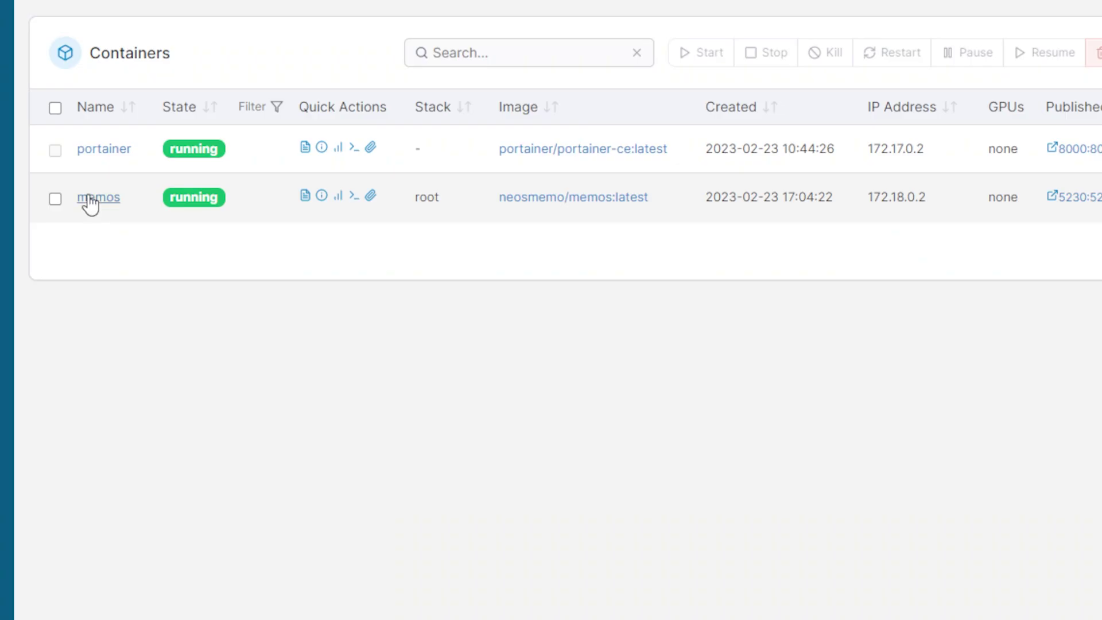
# - Recreate the memos container in Portainer to update it
pyautogui.click(91, 198)
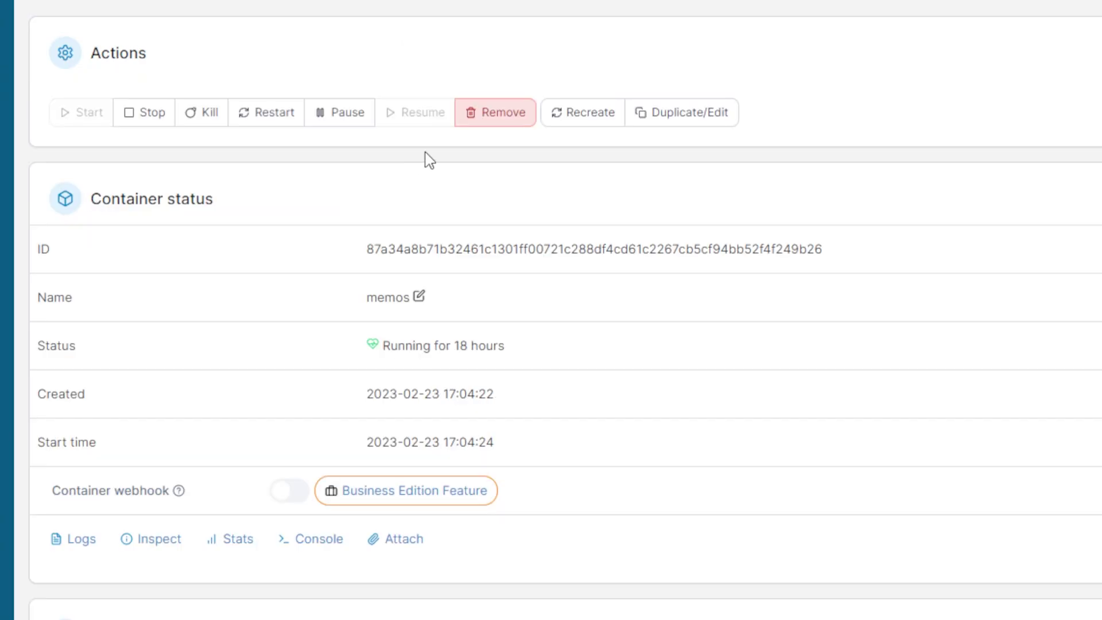
pyautogui.click(576, 113)
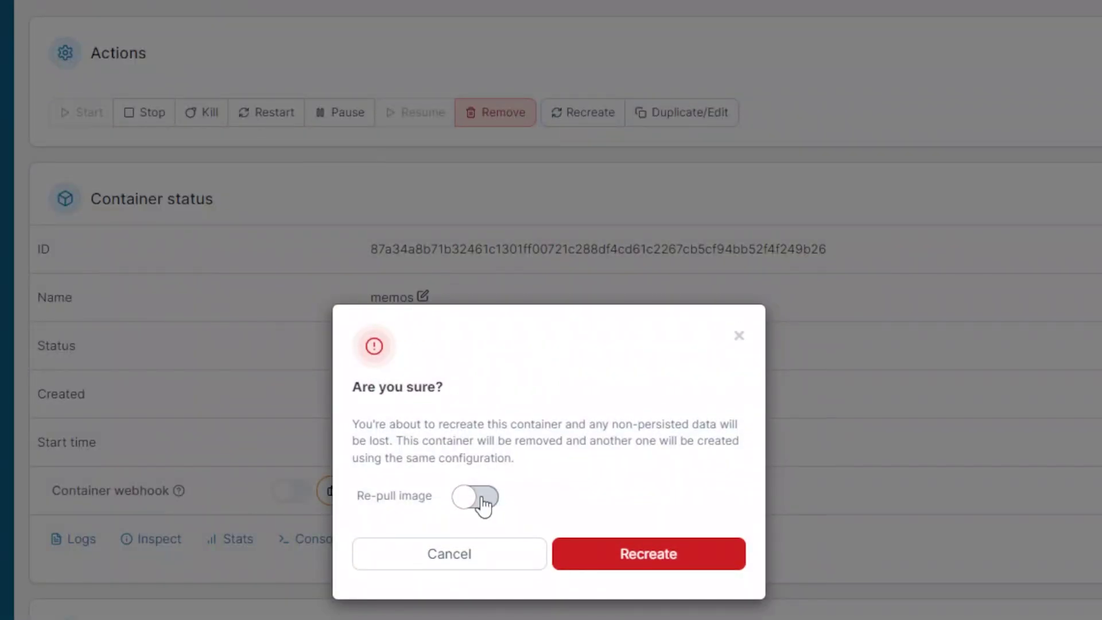
pyautogui.click(603, 552)
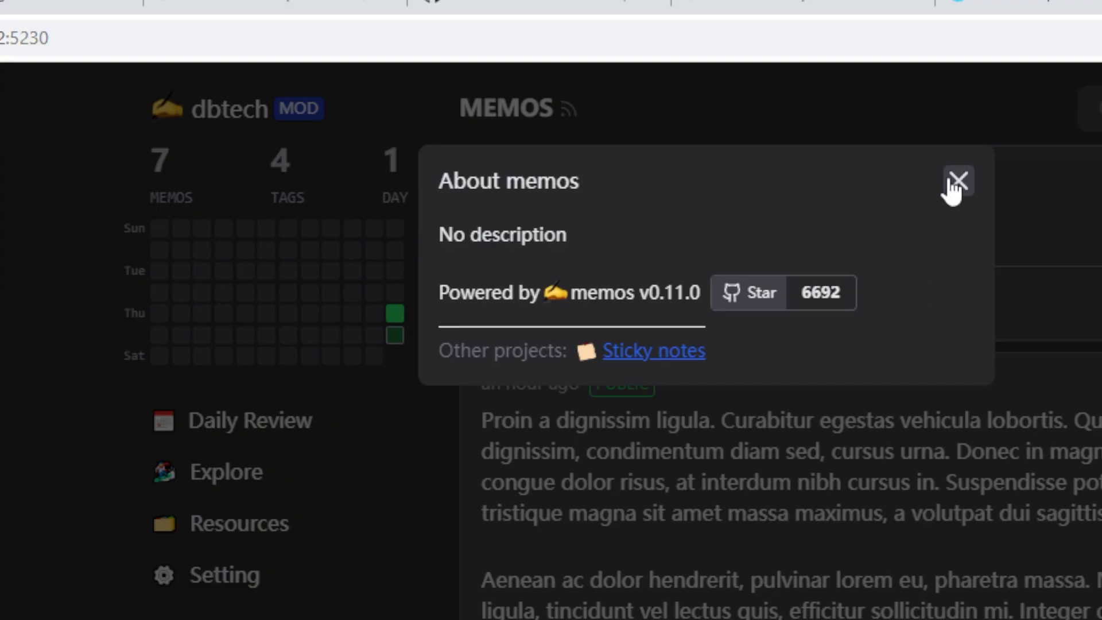
# - Close the About dialog and bring up the account menu on the home feed
pyautogui.click(959, 184)
pyautogui.click(307, 128)
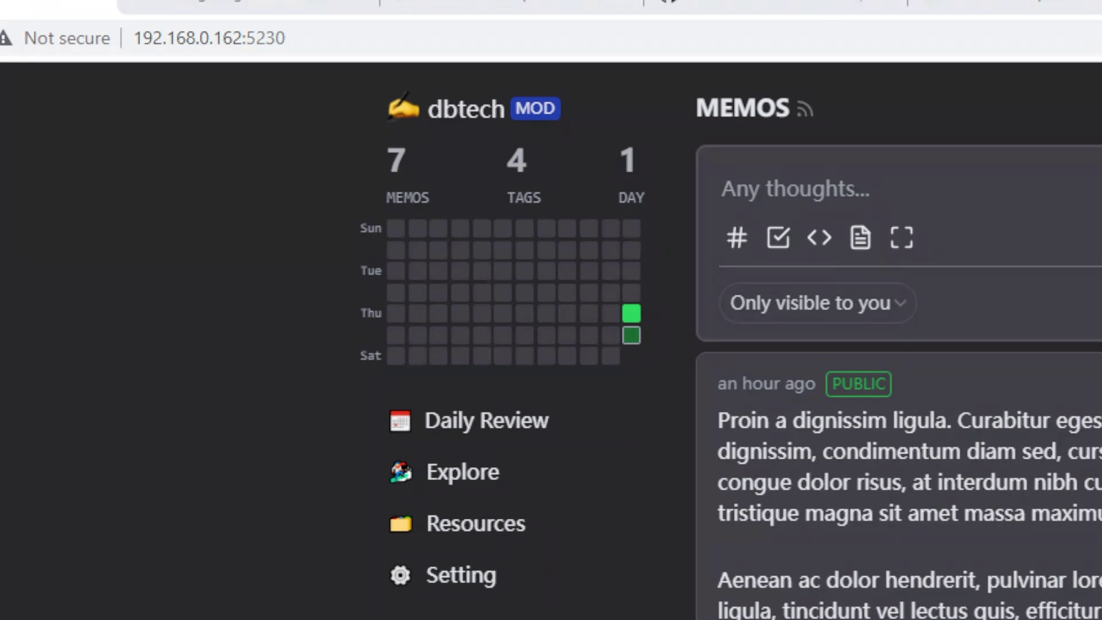
# - In Daily Review, go back two days, then forward again to Feb 24
pyautogui.click(502, 425)
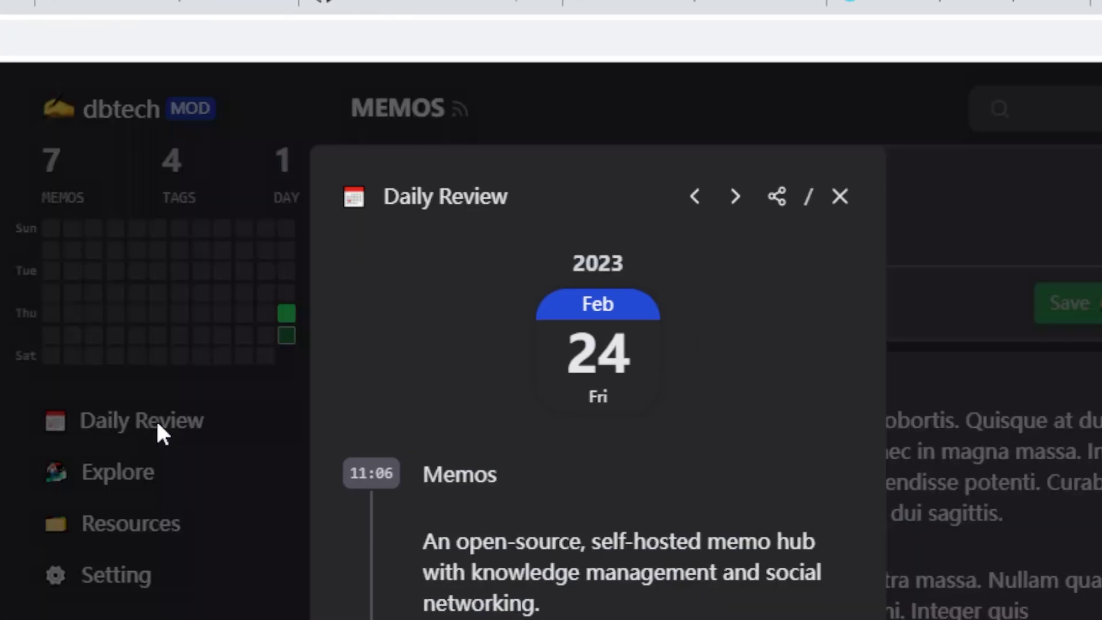
pyautogui.scroll(-14, 715, 552)
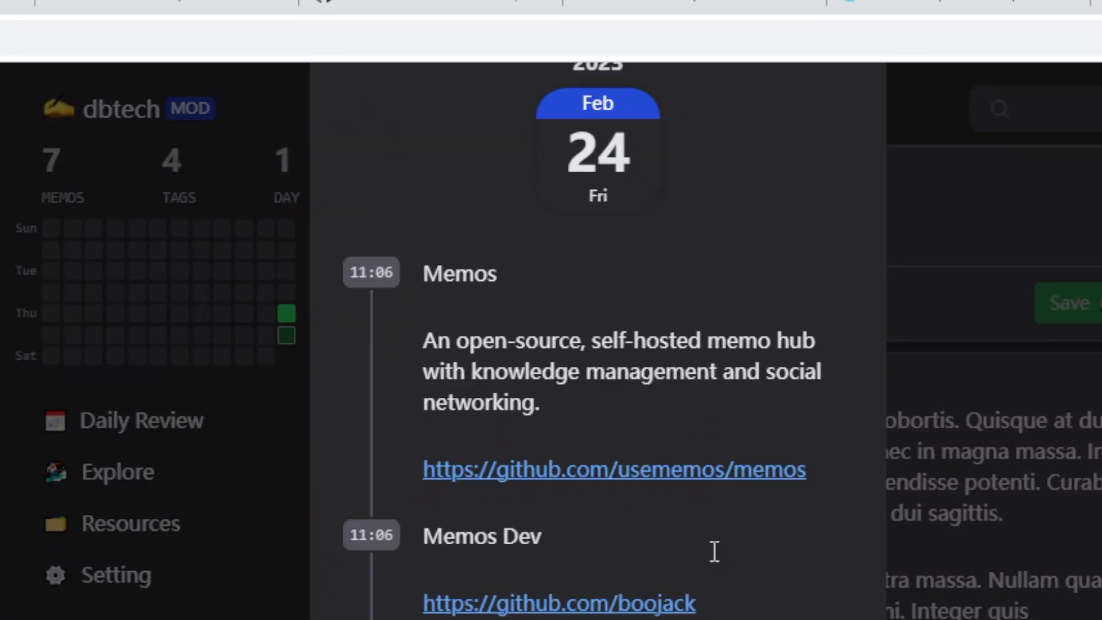
pyautogui.scroll(14, 714, 551)
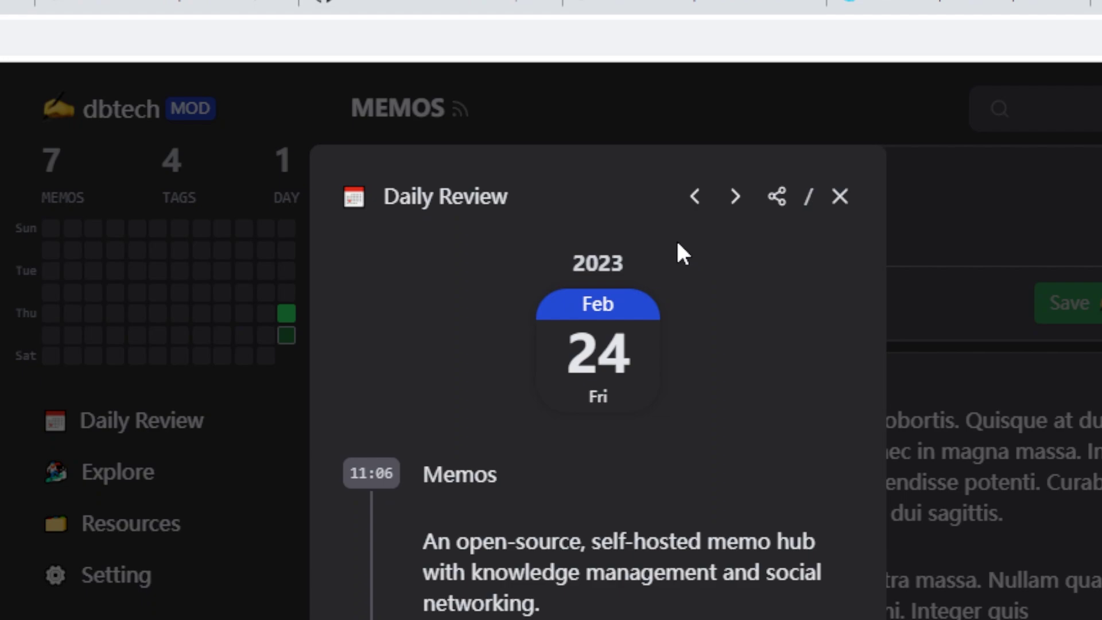
pyautogui.click(695, 197)
pyautogui.click(695, 196)
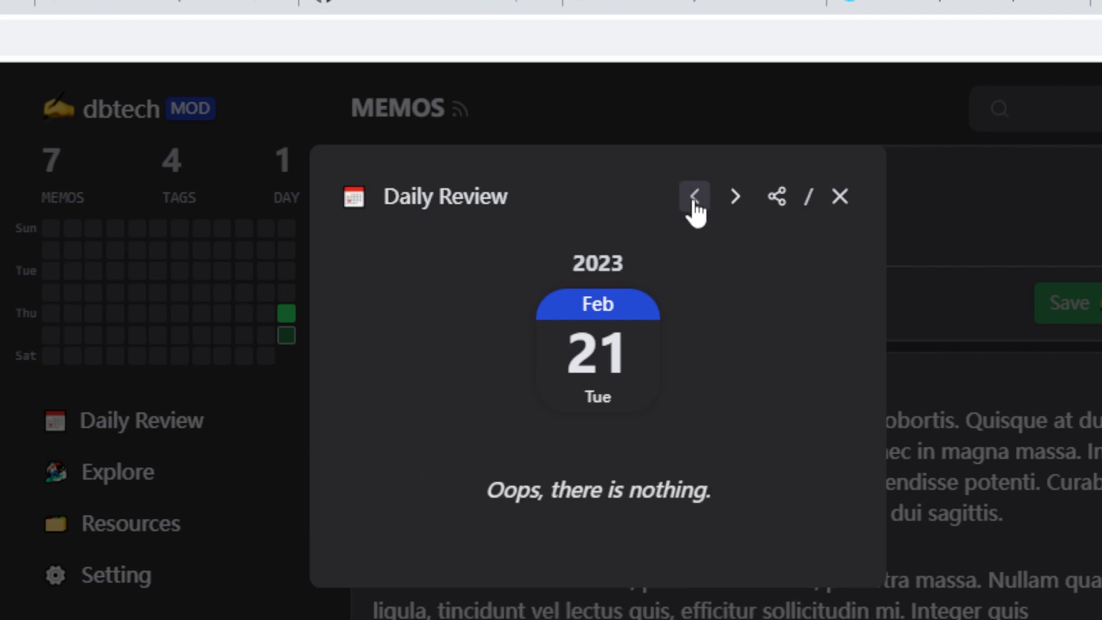
pyautogui.click(735, 197)
pyautogui.click(736, 197)
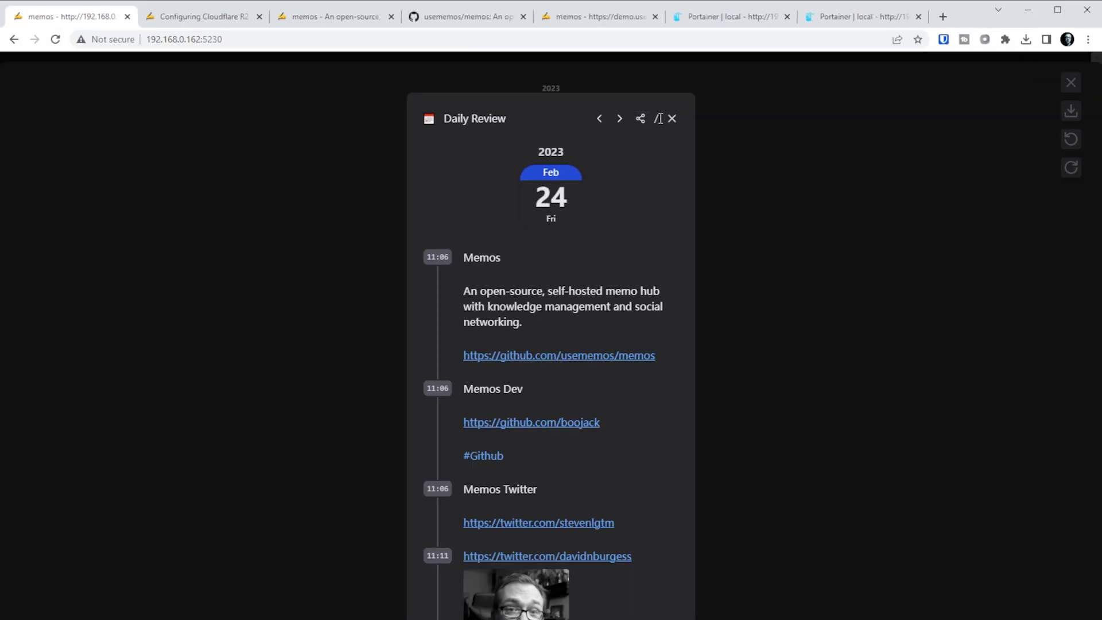
# - Generate a shareable image of the Feb 24 memos and scroll through the preview
pyautogui.click(777, 196)
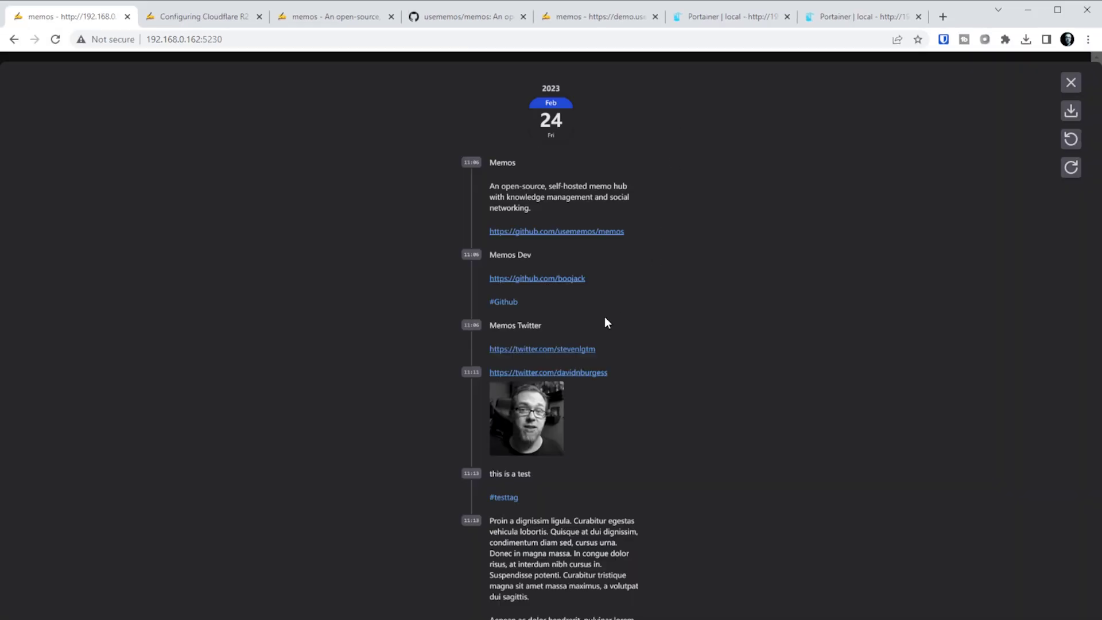
pyautogui.scroll(6, 605, 317)
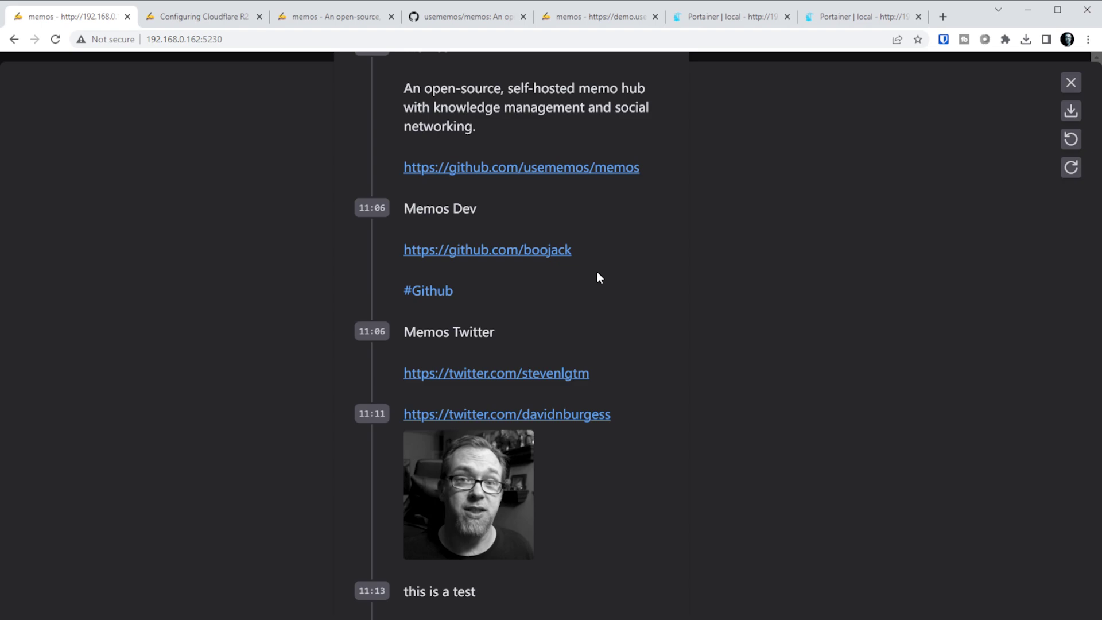
pyautogui.scroll(-5, 578, 291)
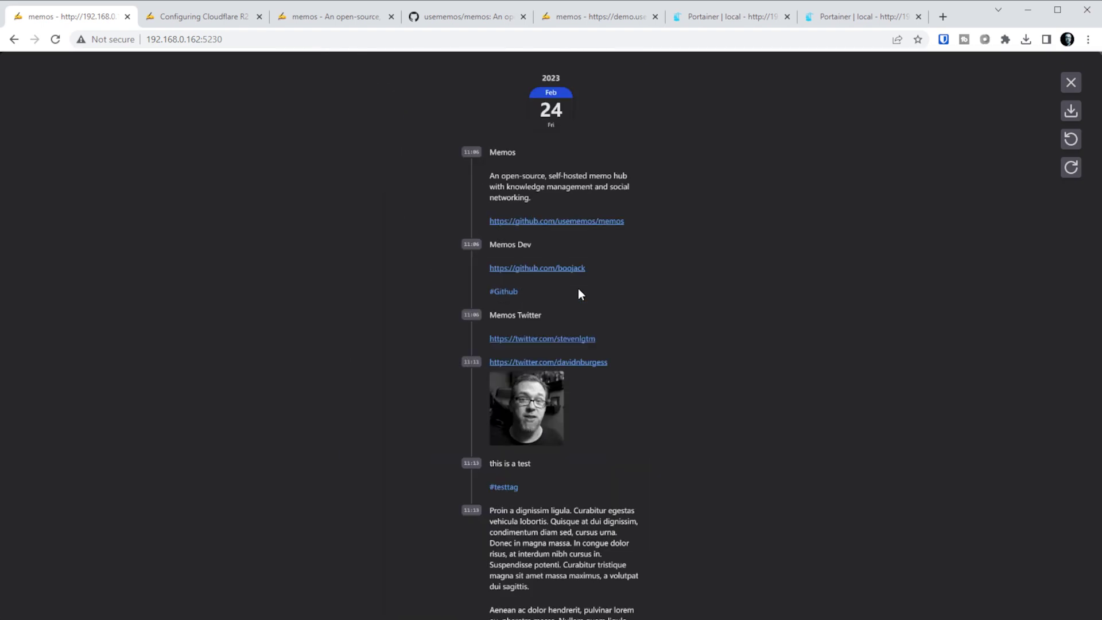
pyautogui.scroll(-2, 578, 288)
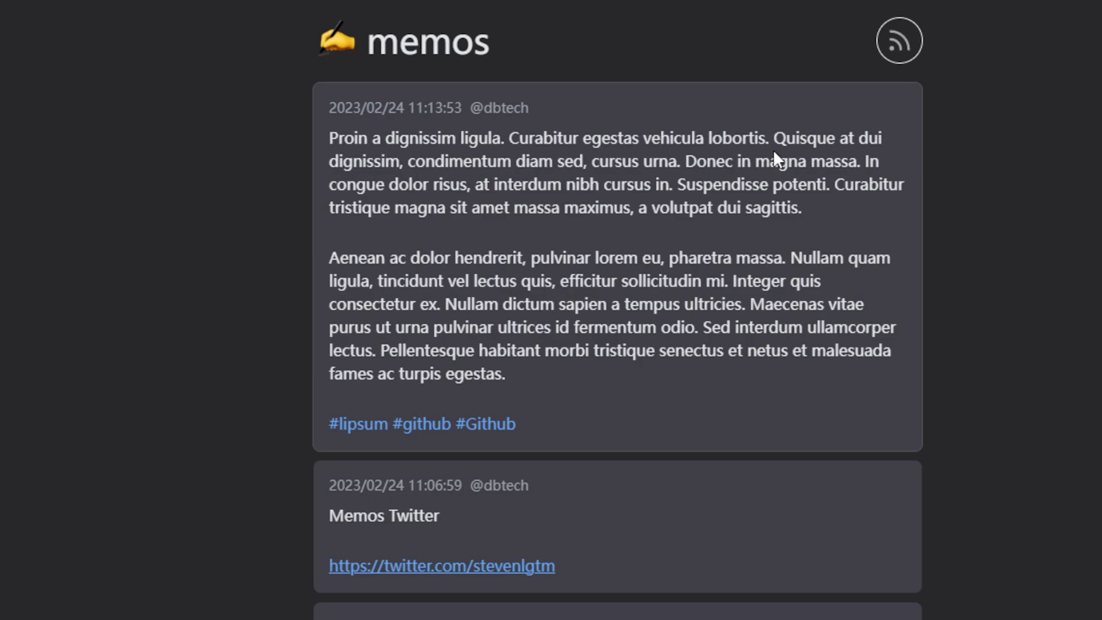
# - Leave the public Explore feed for the signed-in home page with the compose box
pyautogui.click(429, 52)
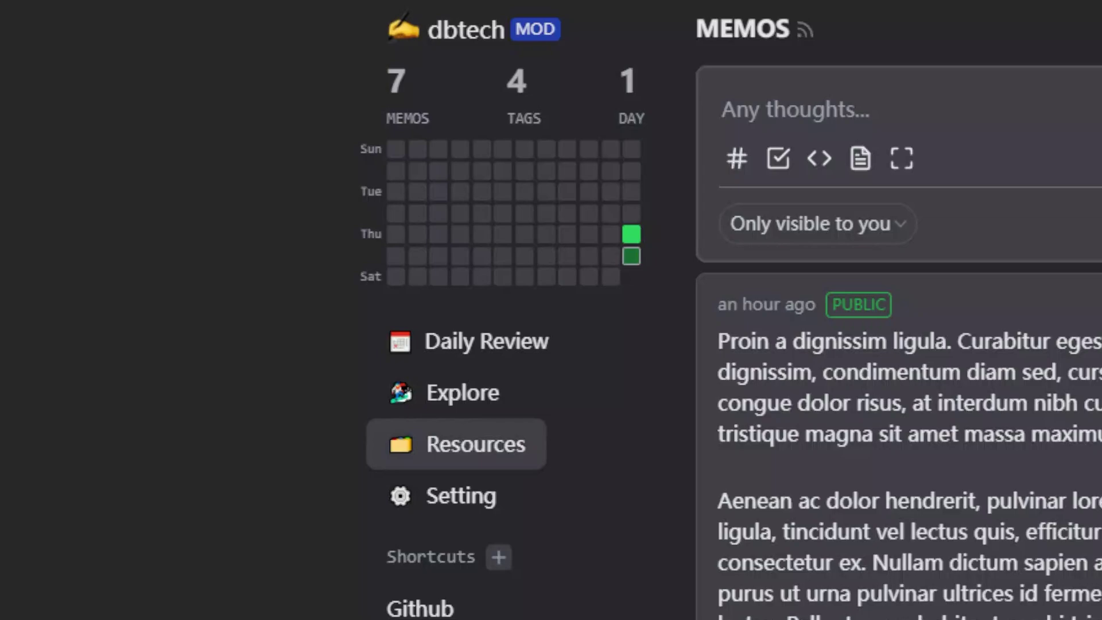
# - In Resources, start a new resource and show the Local file and External link upload methods
pyautogui.click(459, 446)
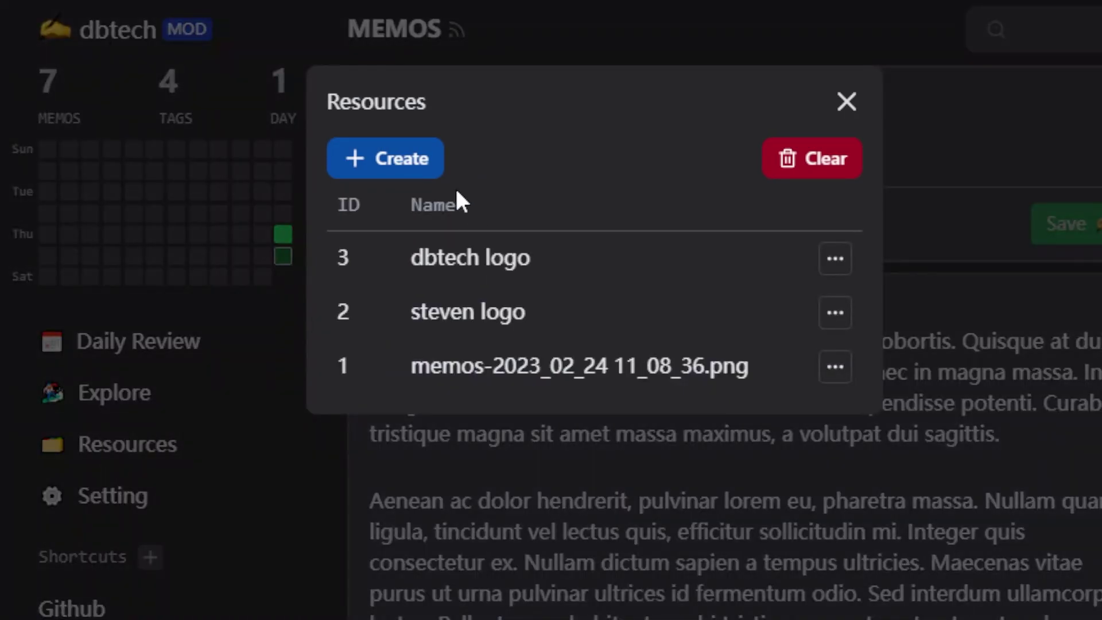
pyautogui.click(411, 164)
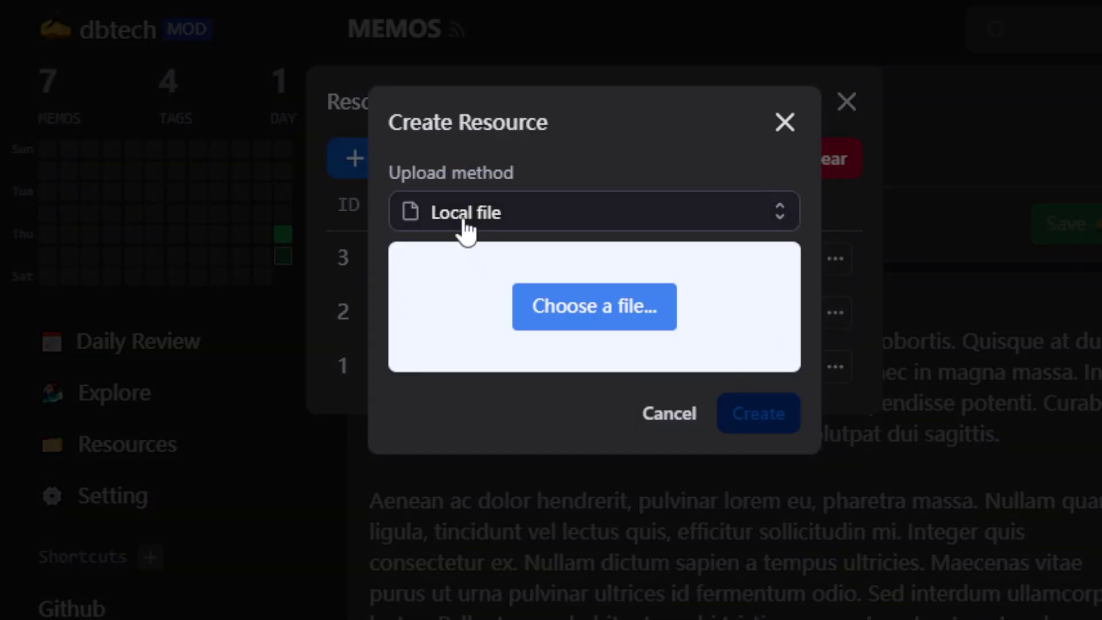
pyautogui.click(520, 227)
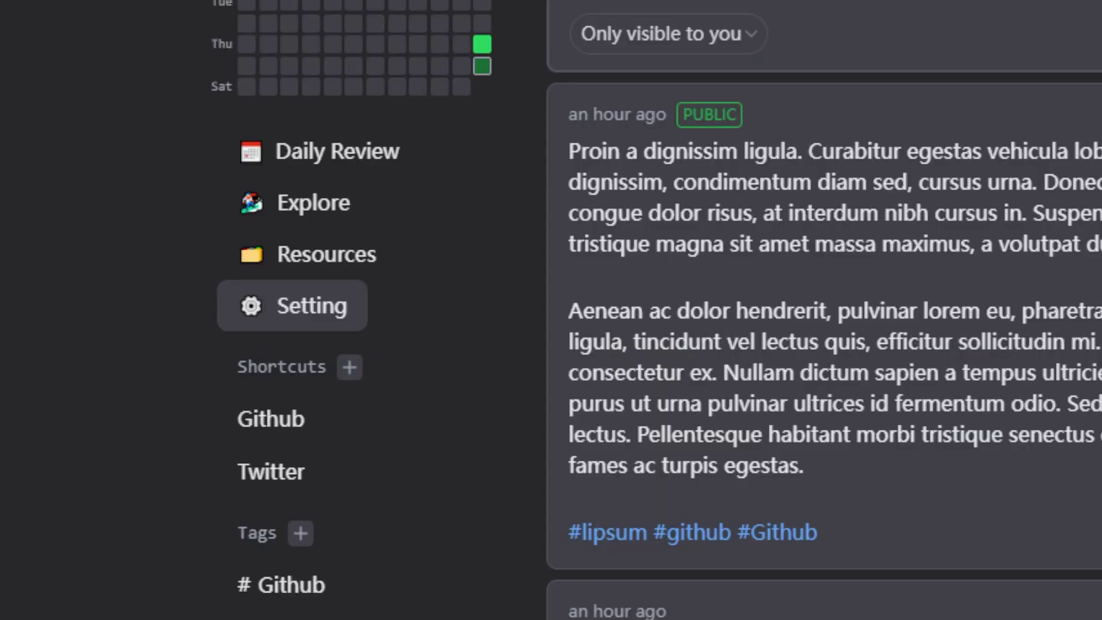
# - Open Settings and view the account profile editor, cancelling without changes
pyautogui.click(298, 305)
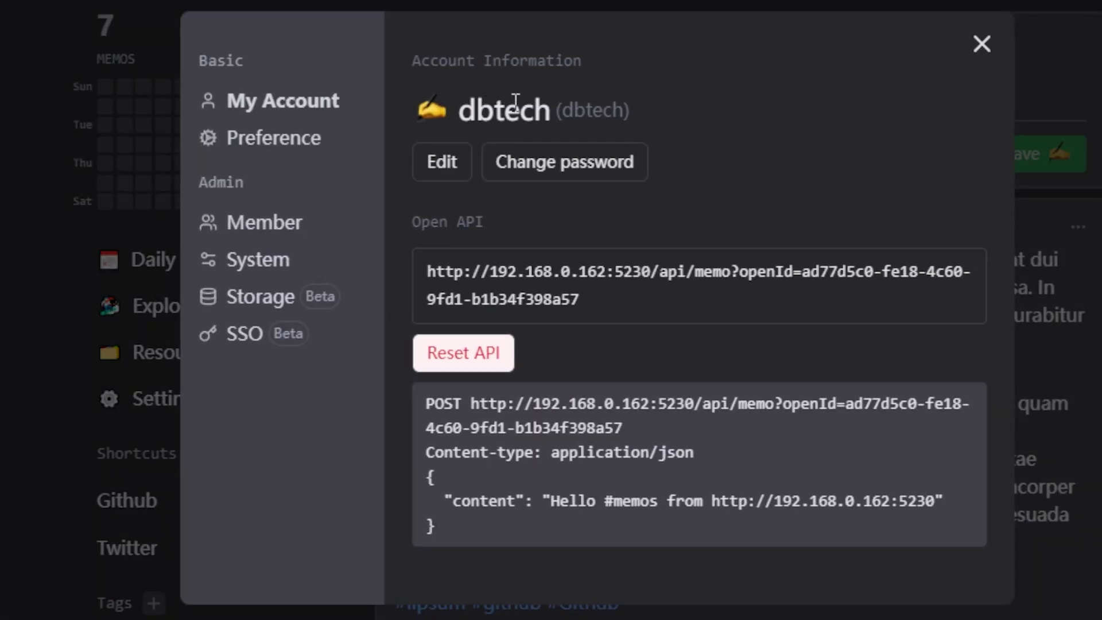
pyautogui.click(442, 167)
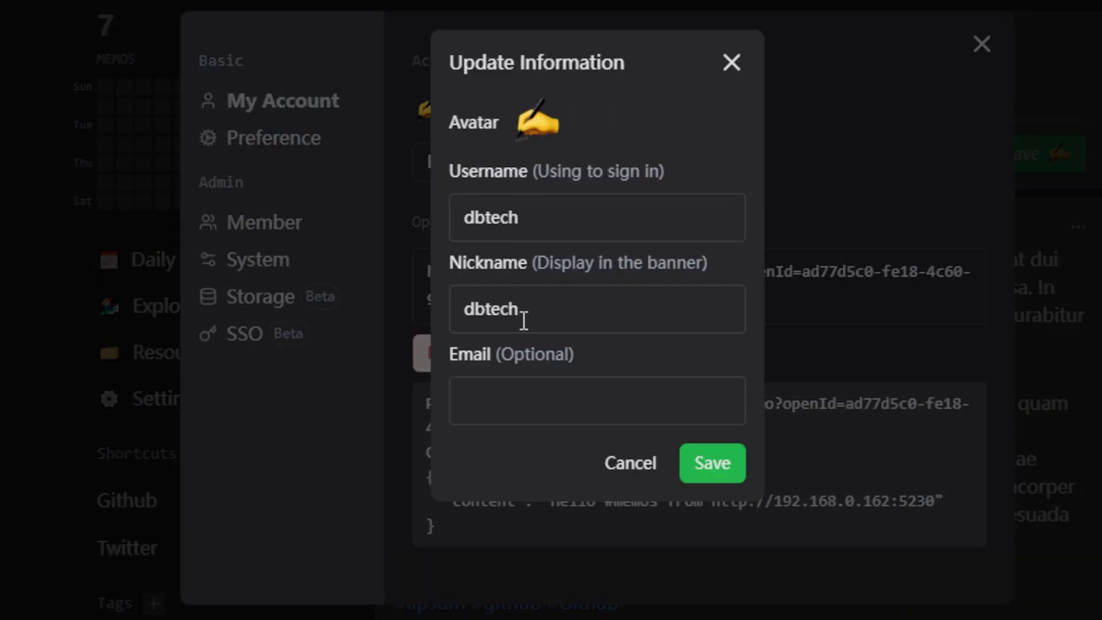
pyautogui.click(638, 464)
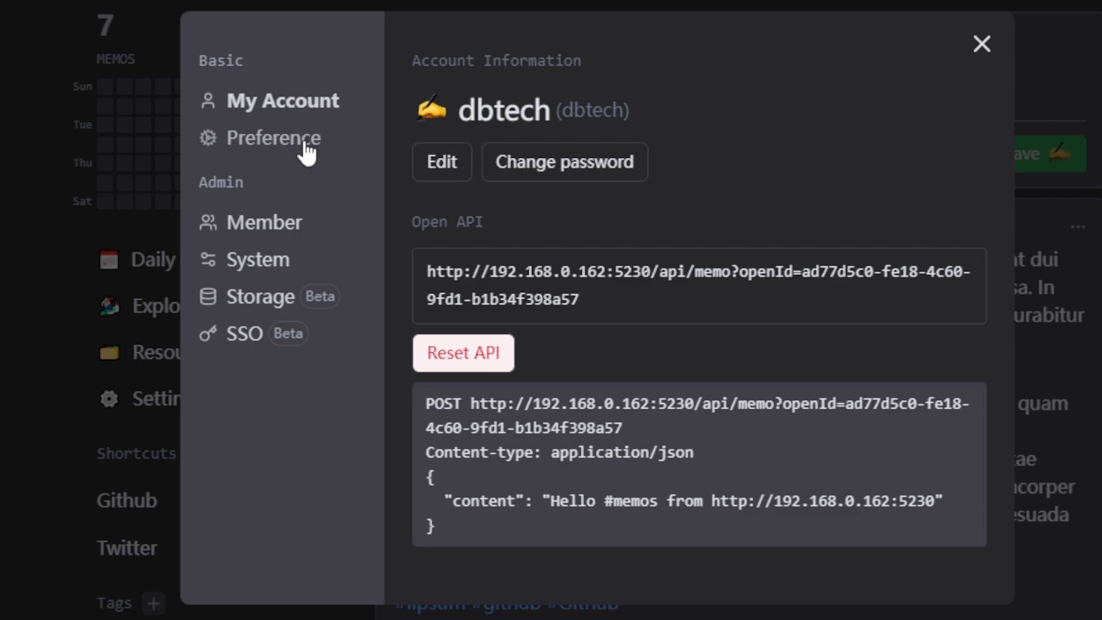
# - In Preference, keep English, Always dark theme and only-you default memo visibility
pyautogui.click(306, 154)
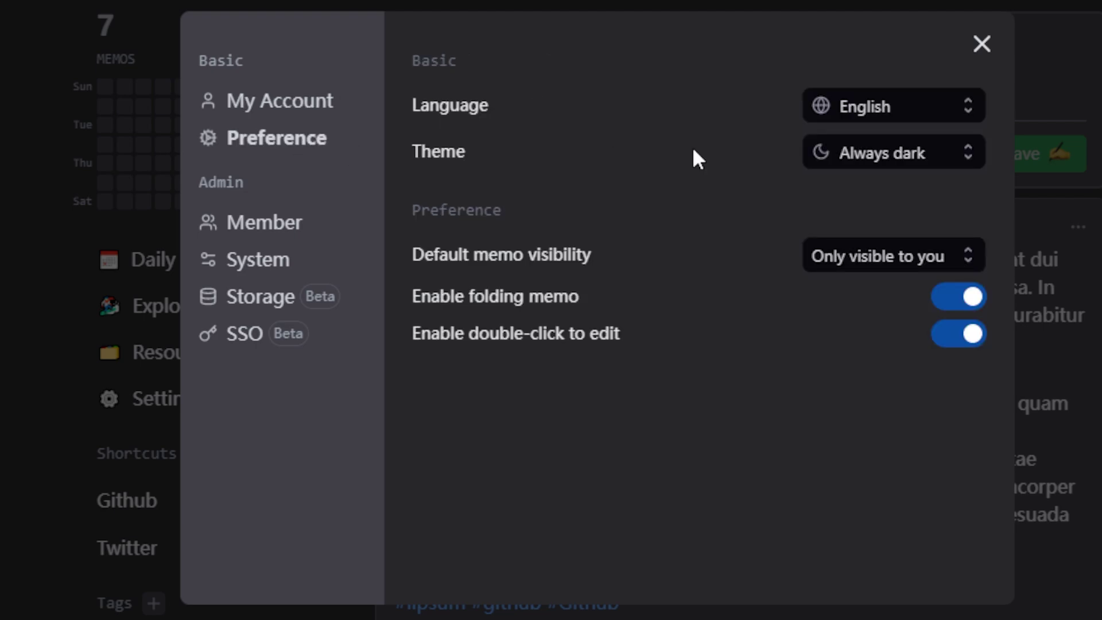
pyautogui.click(890, 109)
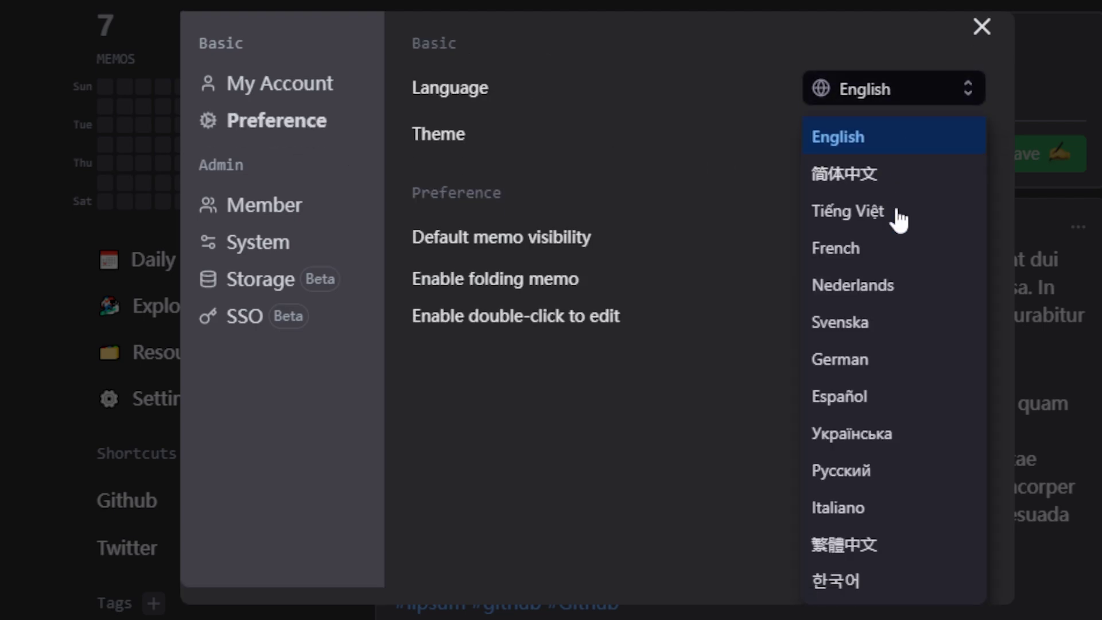
pyautogui.click(735, 172)
pyautogui.click(892, 158)
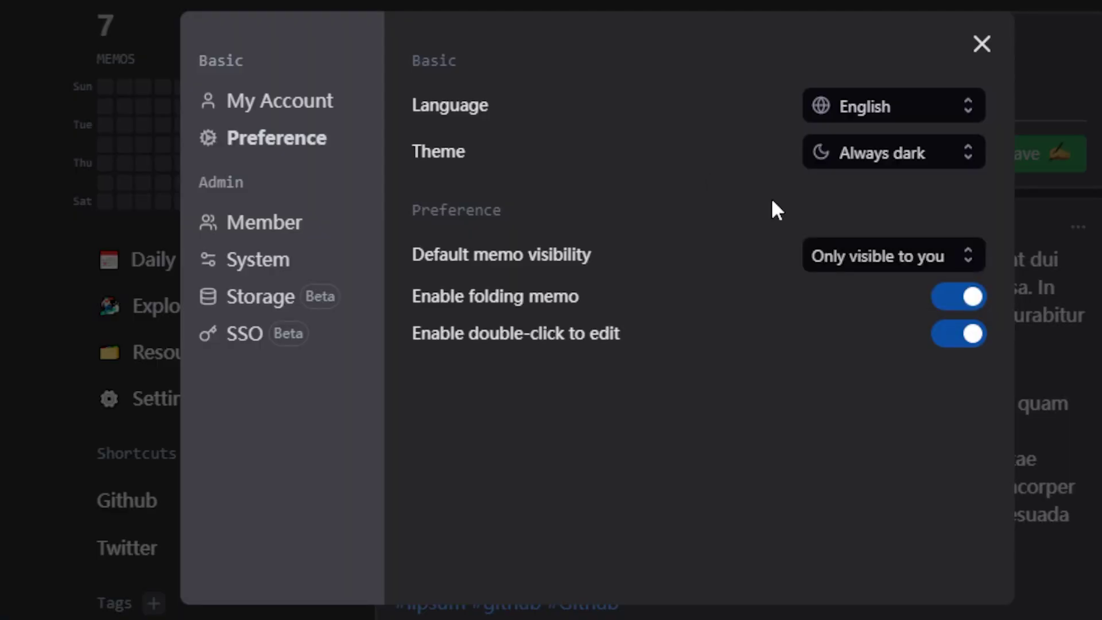
pyautogui.click(890, 267)
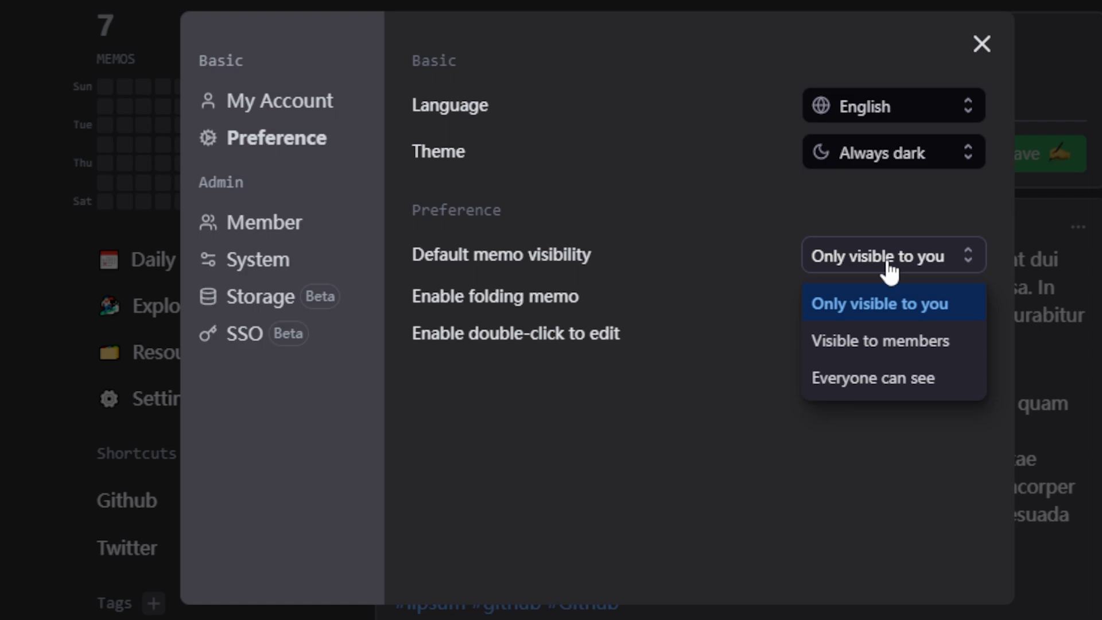
pyautogui.click(890, 267)
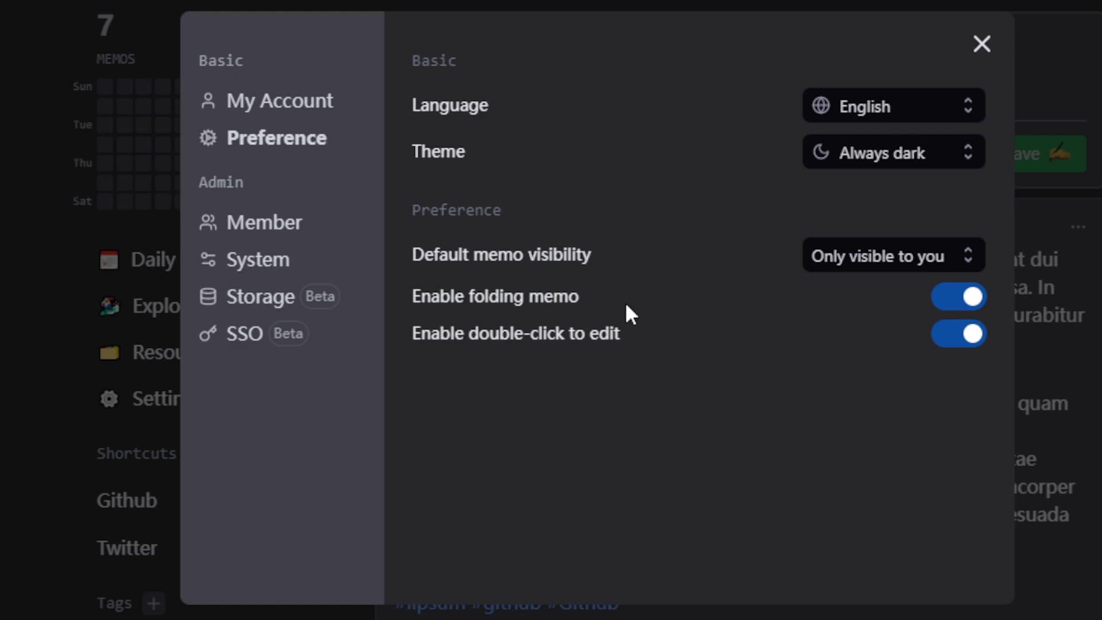
# - View Member settings, focusing the new member's username and password fields
pyautogui.click(268, 230)
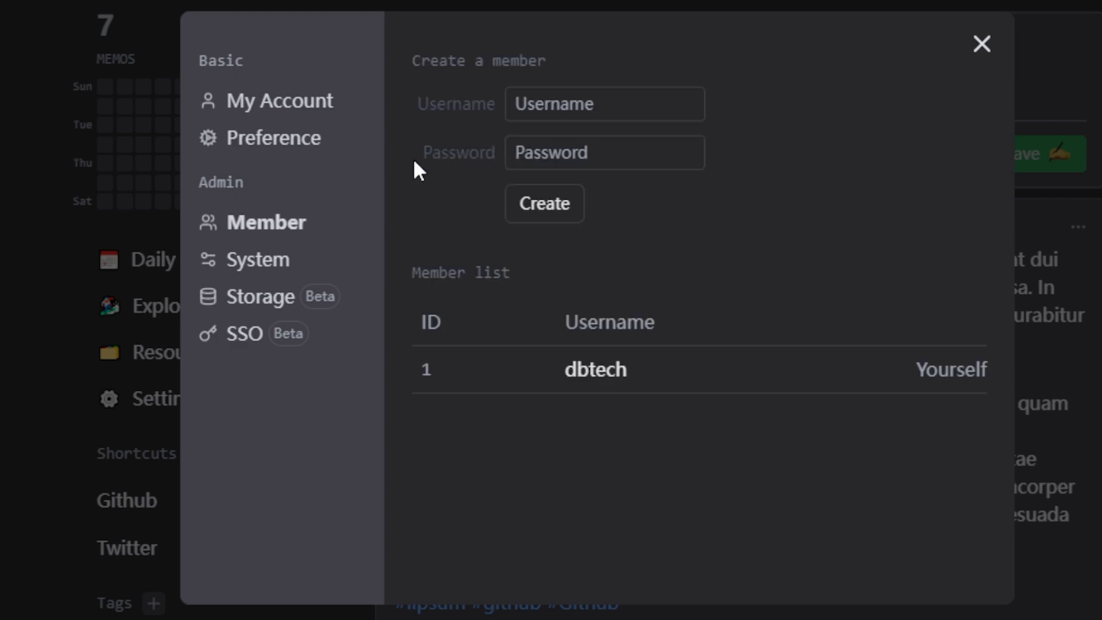
pyautogui.moveTo(411, 67); pyautogui.dragTo(629, 69)
pyautogui.click(629, 69)
pyautogui.click(615, 108)
pyautogui.click(615, 153)
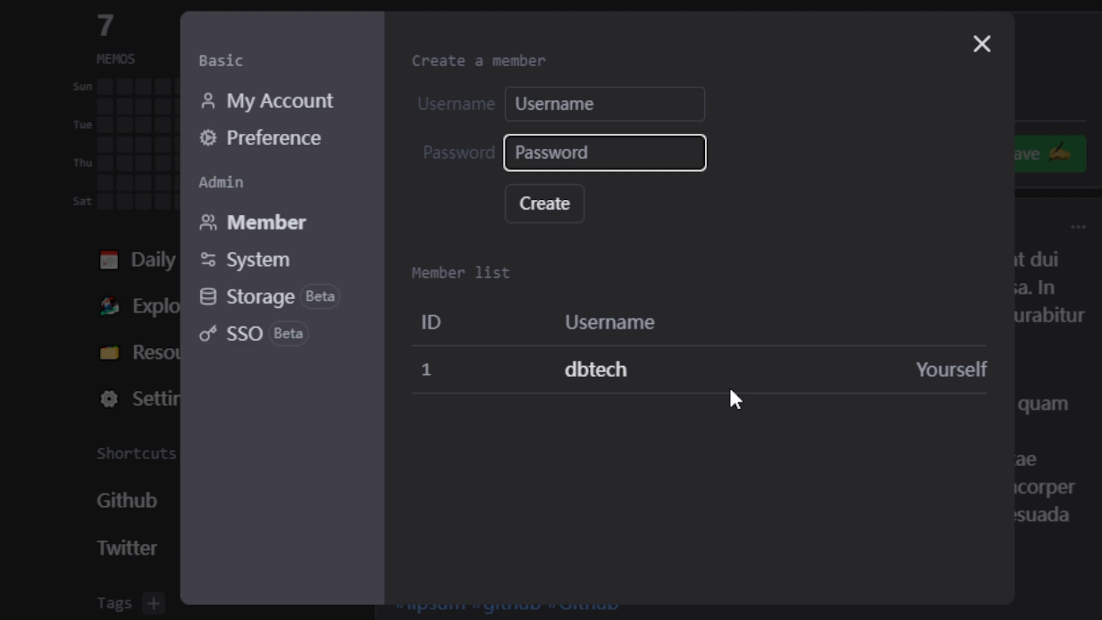
# - In System, open and close server customization leaving name 'memos', then focus the additional CSS field
pyautogui.click(251, 265)
pyautogui.moveTo(425, 113); pyautogui.dragTo(631, 112)
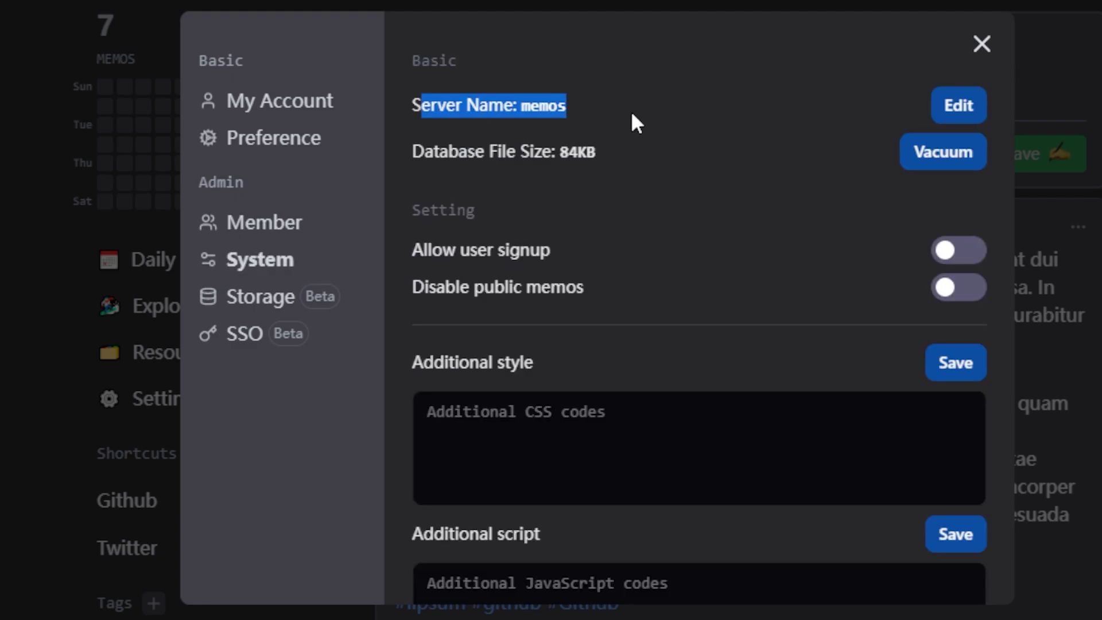
pyautogui.click(632, 112)
pyautogui.click(958, 105)
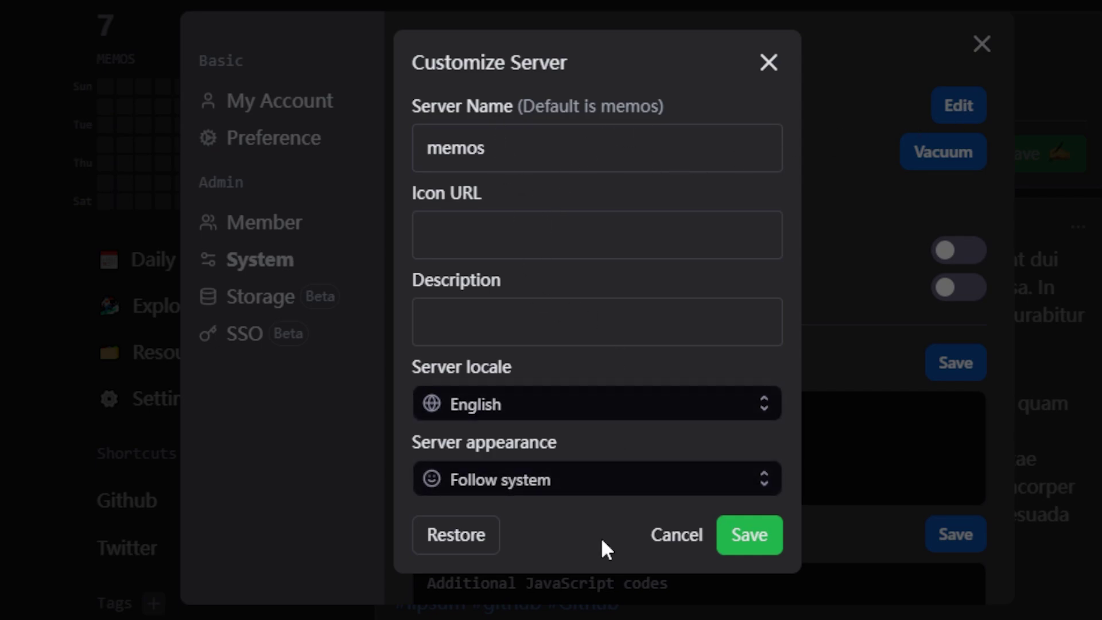
pyautogui.click(768, 63)
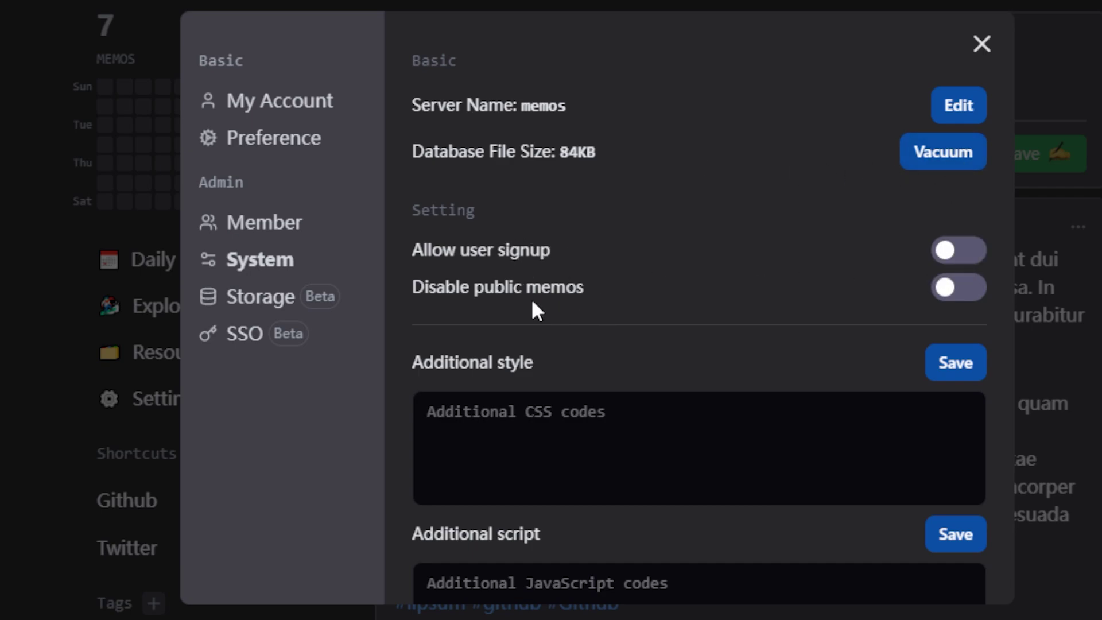
pyautogui.scroll(-2, 669, 345)
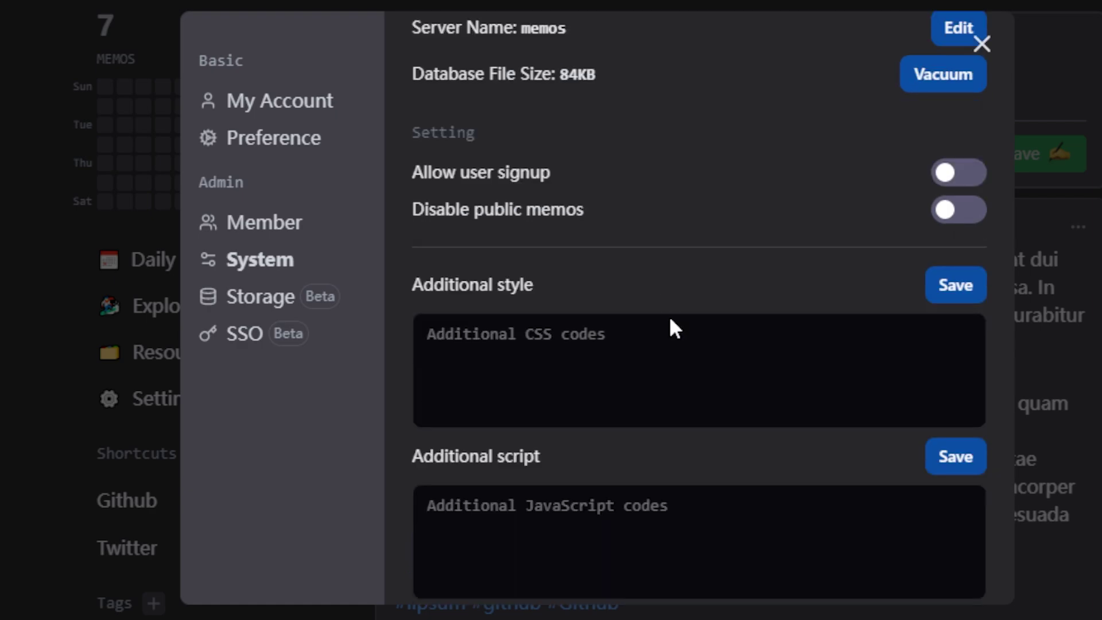
pyautogui.click(672, 325)
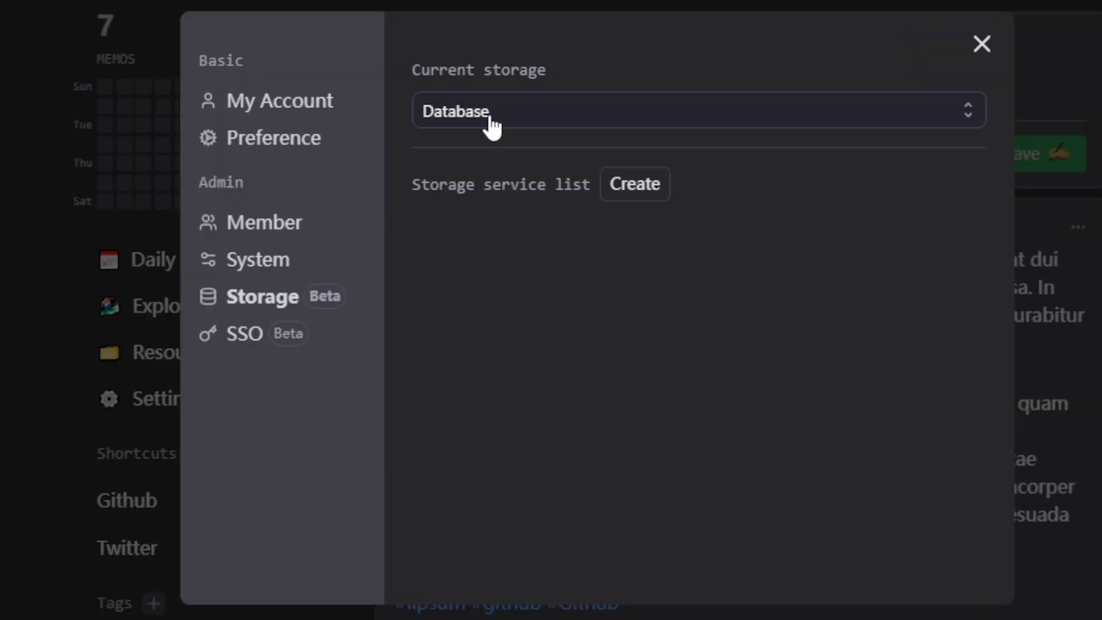
# - Keep Database as current storage and dismiss the new storage service form
pyautogui.click(490, 123)
pyautogui.click(463, 172)
pyautogui.click(637, 184)
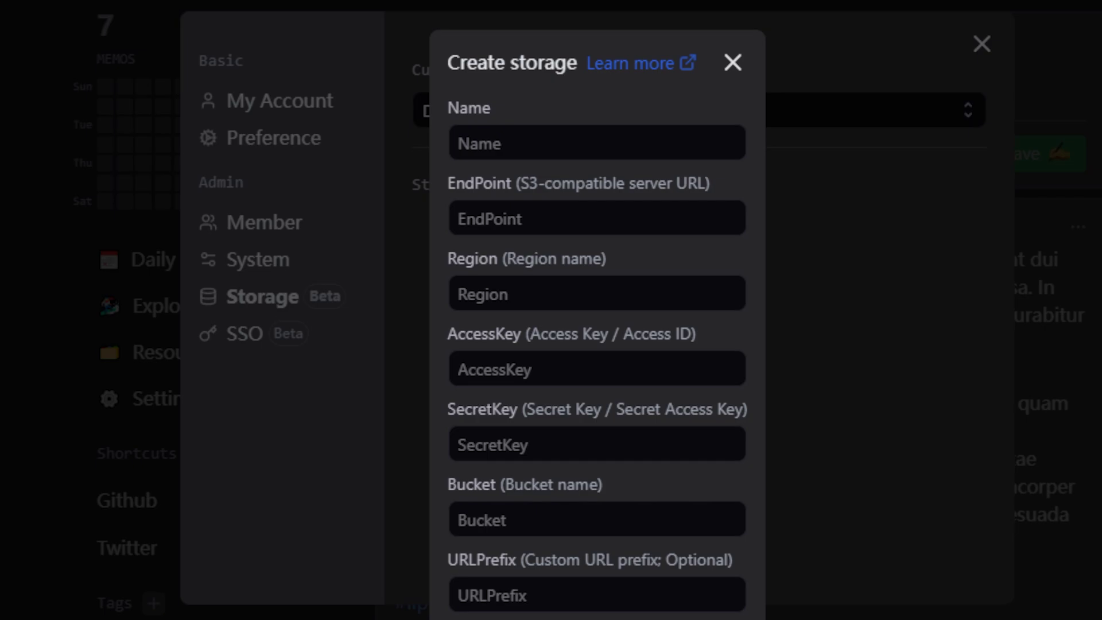
pyautogui.press('Escape')
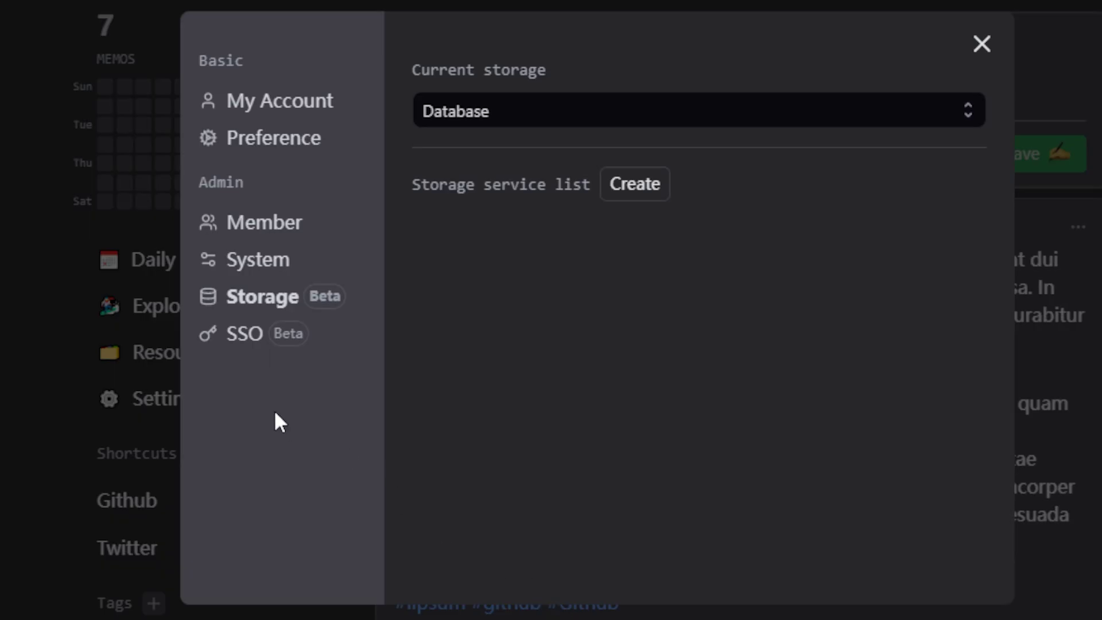
# - Start a new SSO provider, trying the Google and Custom templates before returning to Google
pyautogui.click(242, 336)
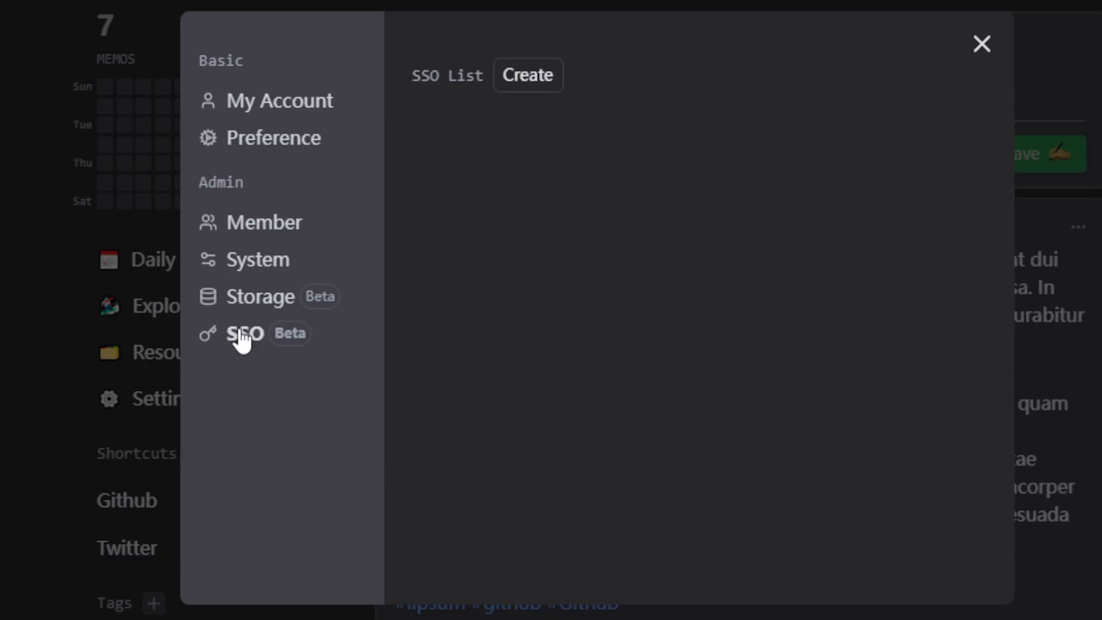
pyautogui.click(523, 86)
pyautogui.click(502, 215)
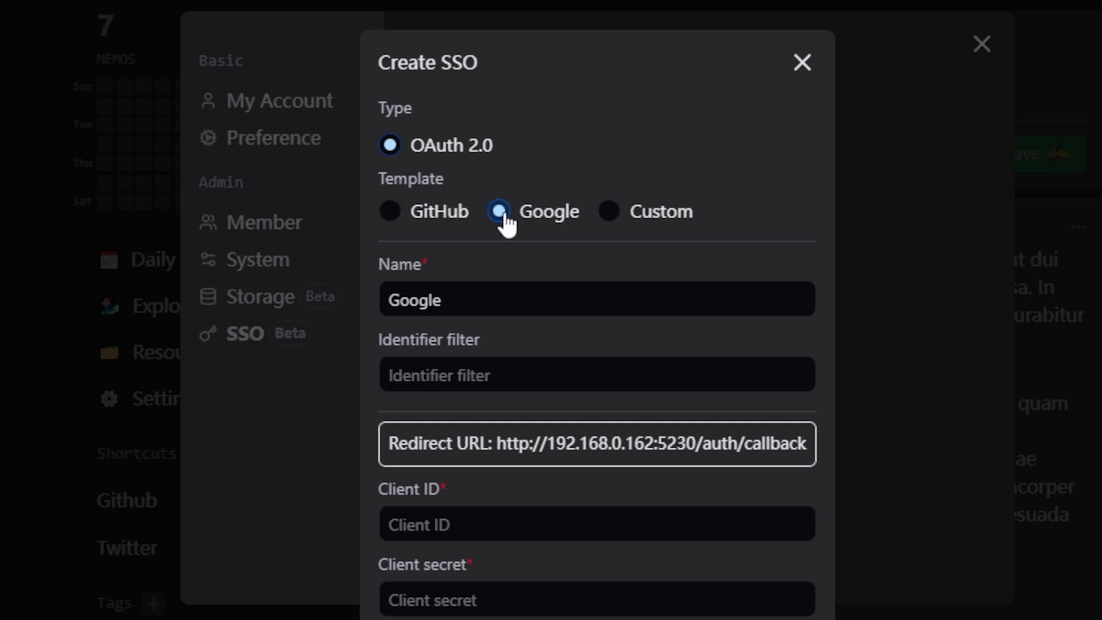
pyautogui.click(610, 216)
pyautogui.click(519, 226)
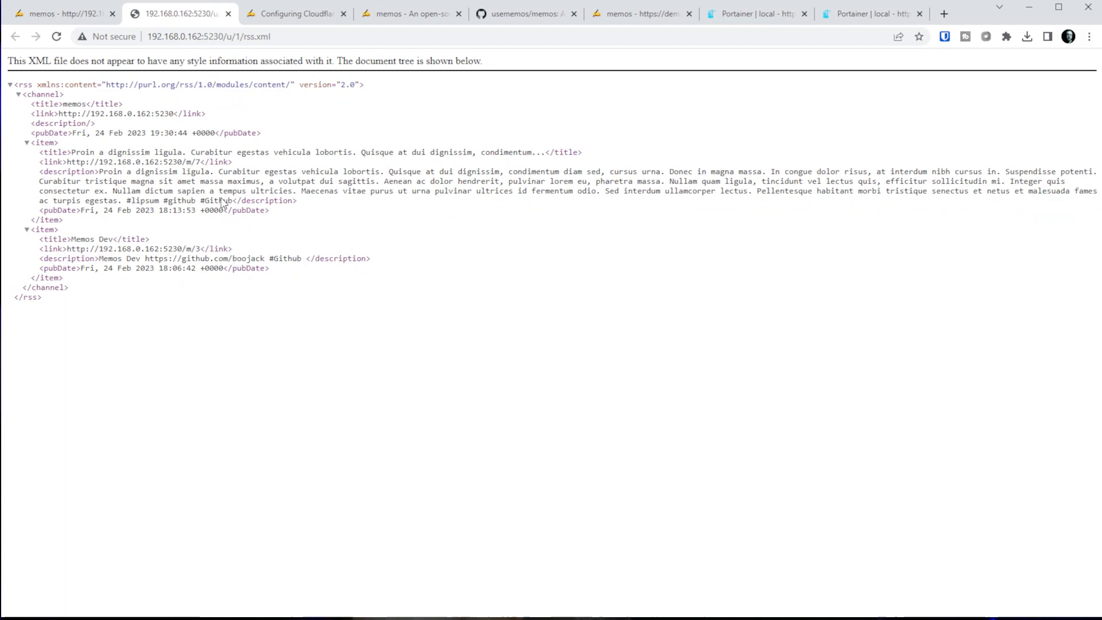
# - Close the RSS tab and search the memos for 'twitt'
pyautogui.click(228, 13)
pyautogui.click(786, 73)
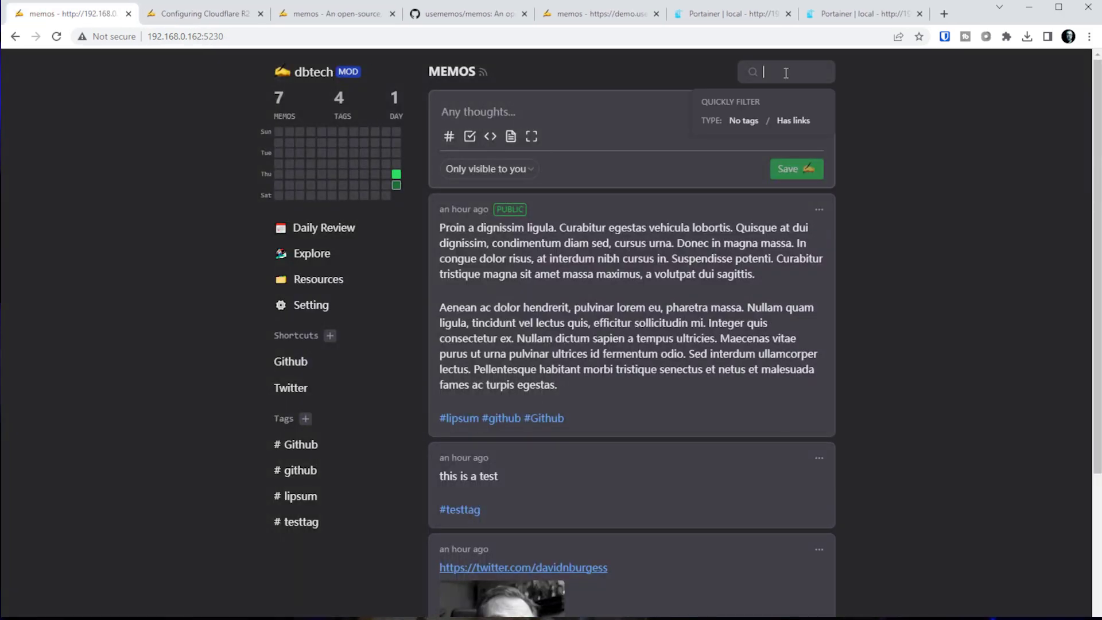
pyautogui.write('twitt')
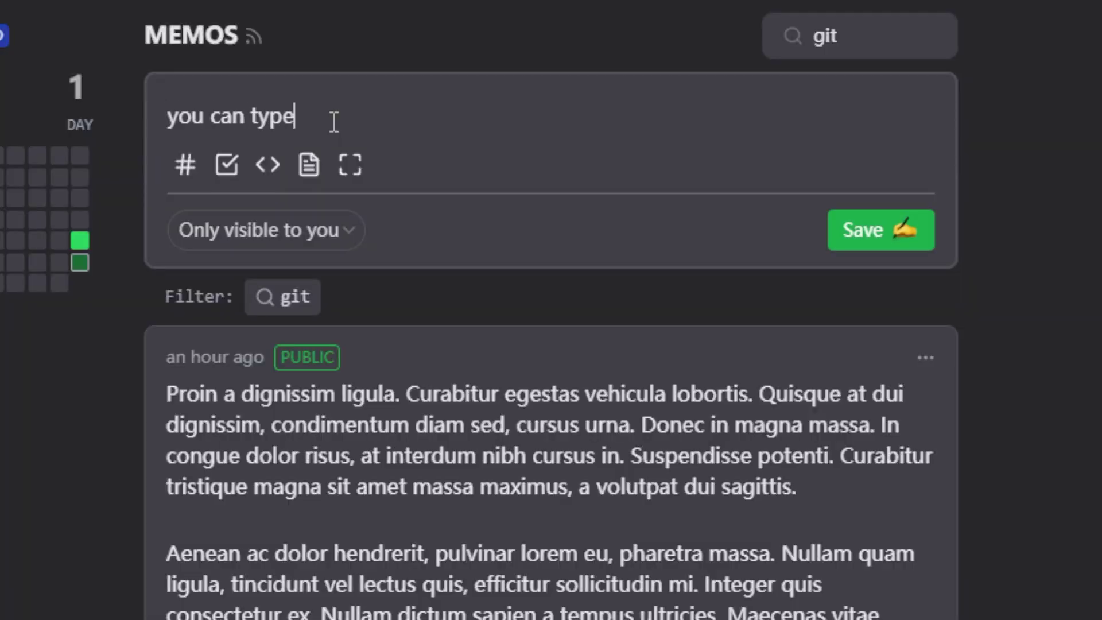
# - Start the memo with 'you can type here' and add a #Github tag
pyautogui.write('here')
pyautogui.press('Return')
pyautogui.press('Return')
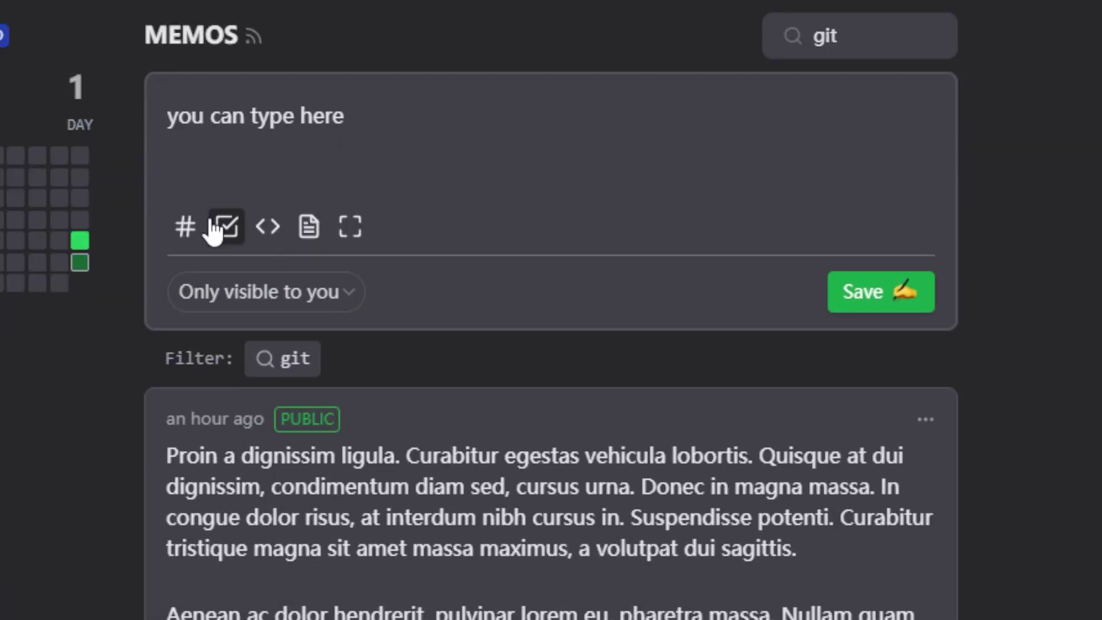
pyautogui.click(449, 167)
pyautogui.click(471, 182)
# - Add checklist items Task1 and Task 2 to the memo
pyautogui.click(227, 252)
pyautogui.write('Task1')
pyautogui.press('Return')
pyautogui.write('Task 2')
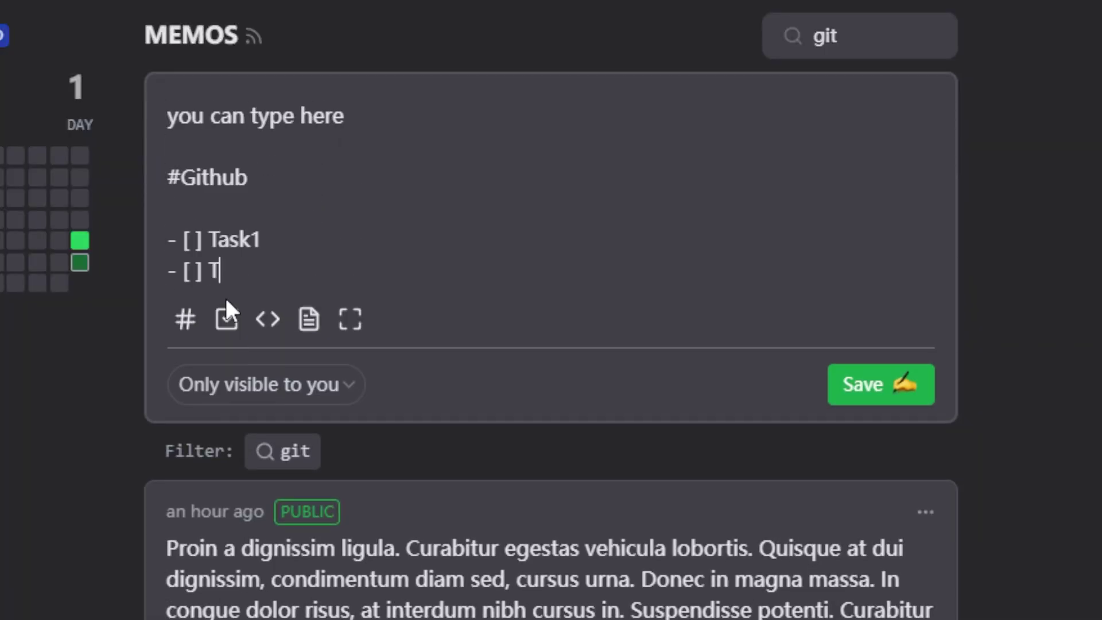
# - Insert a code block containing 'code can' and 'go here' below the tasks
pyautogui.click(268, 319)
pyautogui.write('code can')
pyautogui.press('Return')
pyautogui.write('go here')
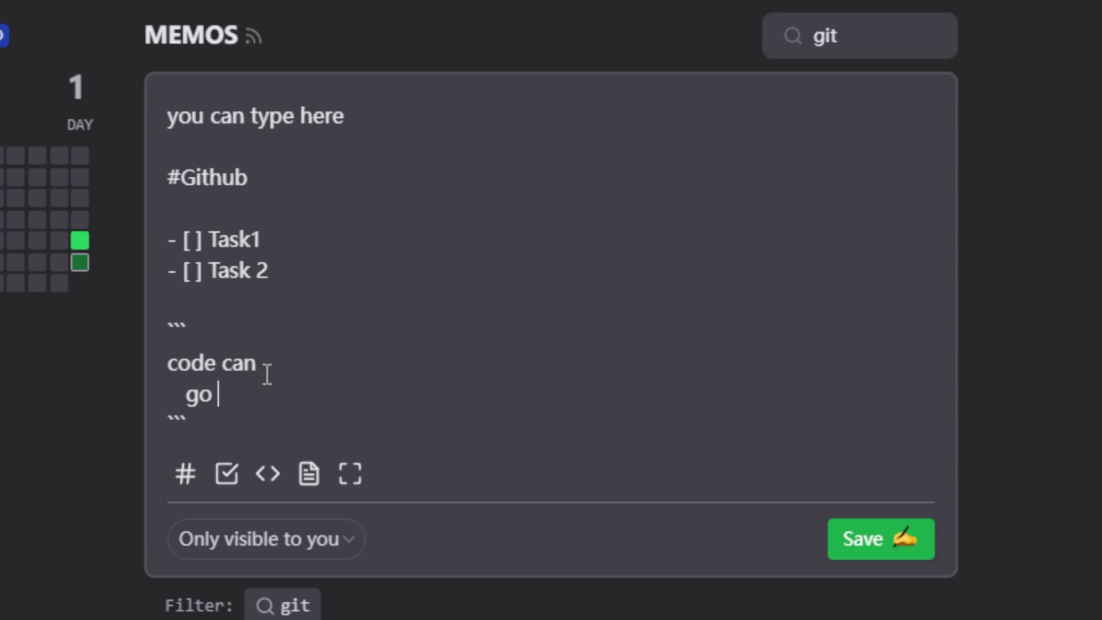
pyautogui.click(356, 422)
pyautogui.press('Return')
# - Attach the dbtech logo resource, save the memo, and check the visibility choices
pyautogui.moveTo(307, 519)
pyautogui.click(344, 588)
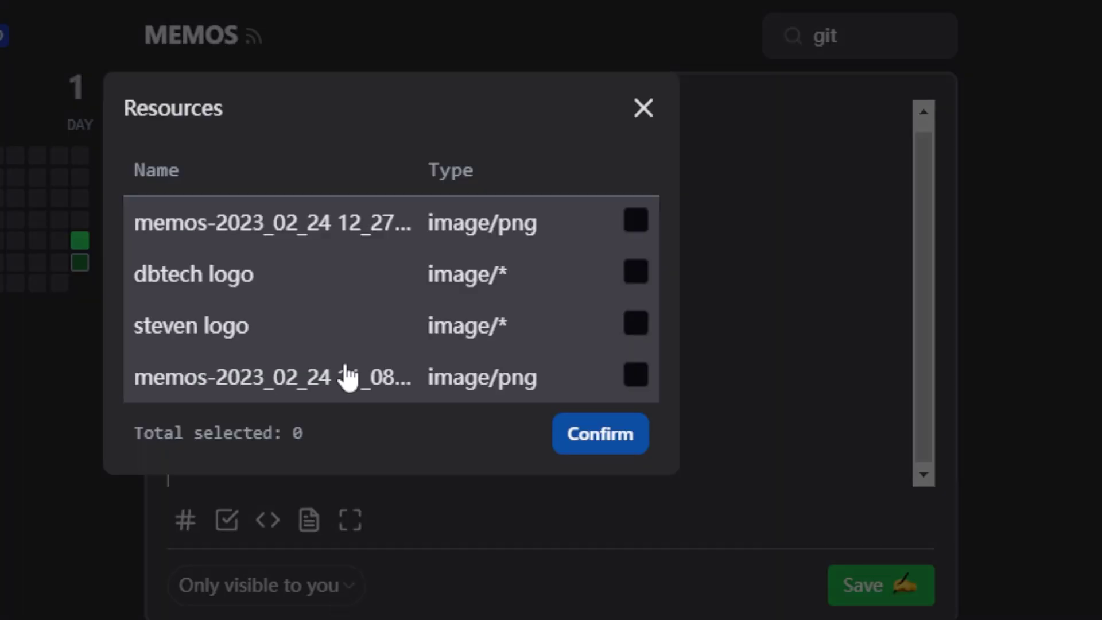
pyautogui.click(636, 272)
pyautogui.click(612, 443)
pyautogui.click(351, 520)
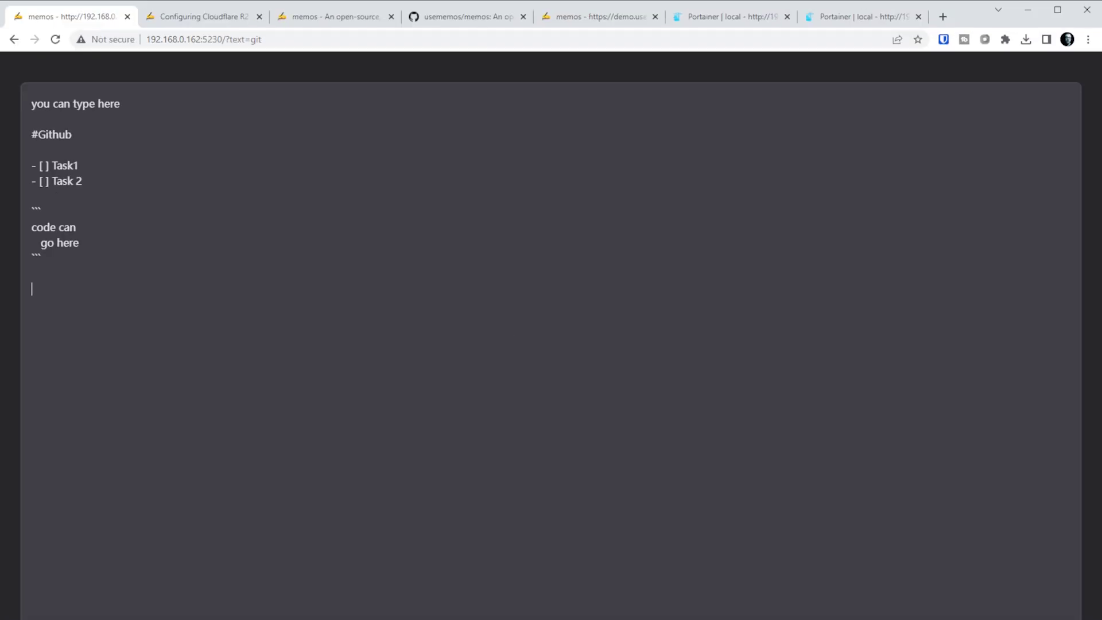
pyautogui.hotkey('ctrl', 'Return')
pyautogui.click(447, 298)
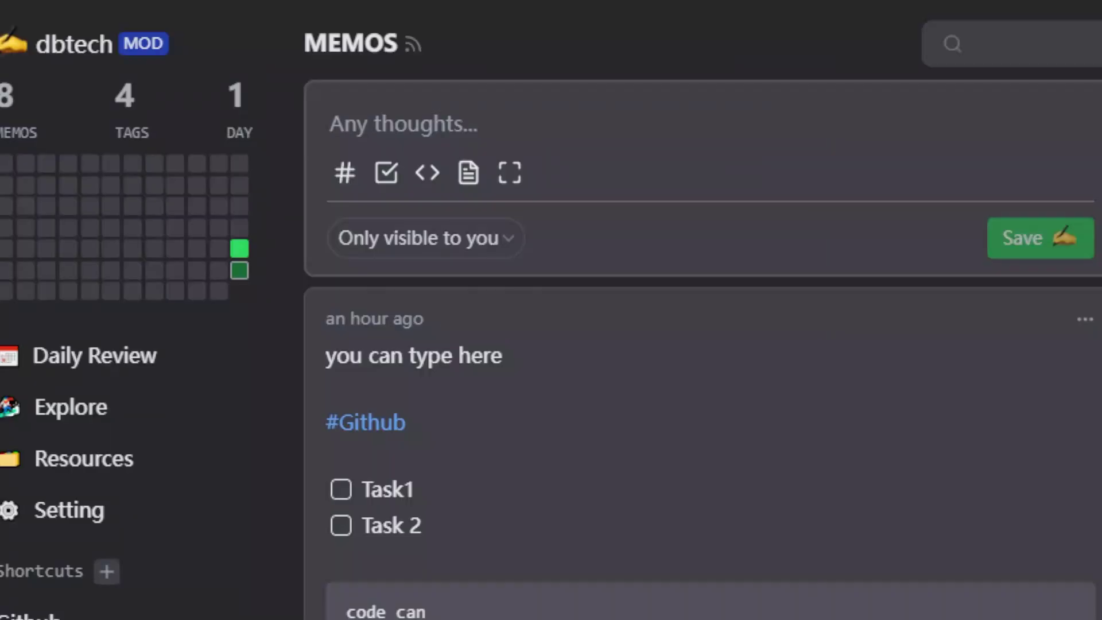
pyautogui.click(496, 248)
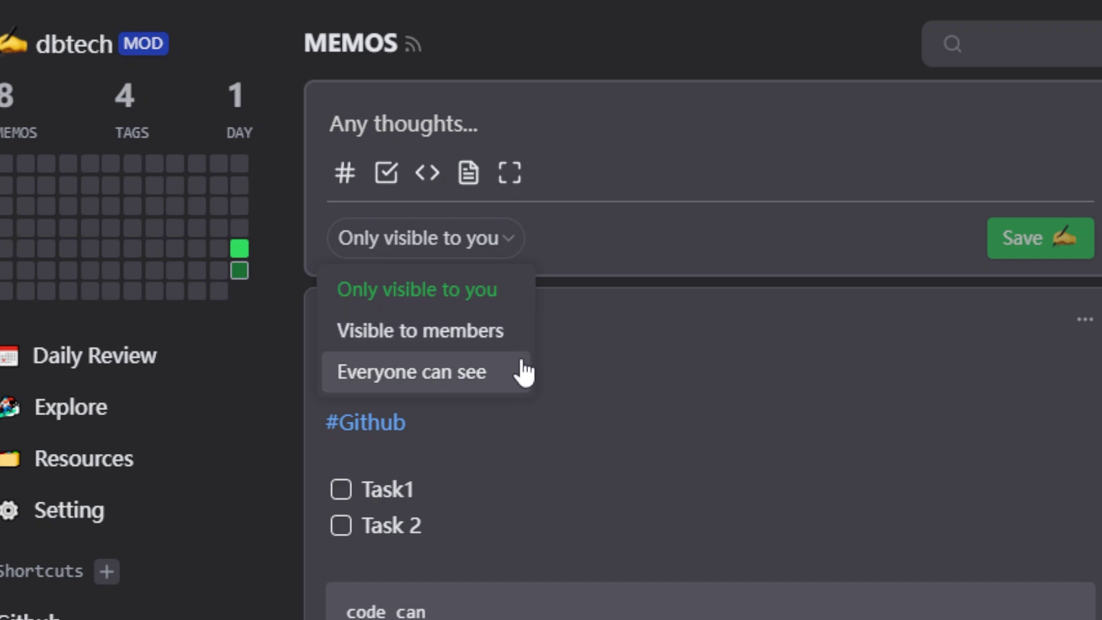
pyautogui.click(526, 313)
pyautogui.scroll(-4, 671, 345)
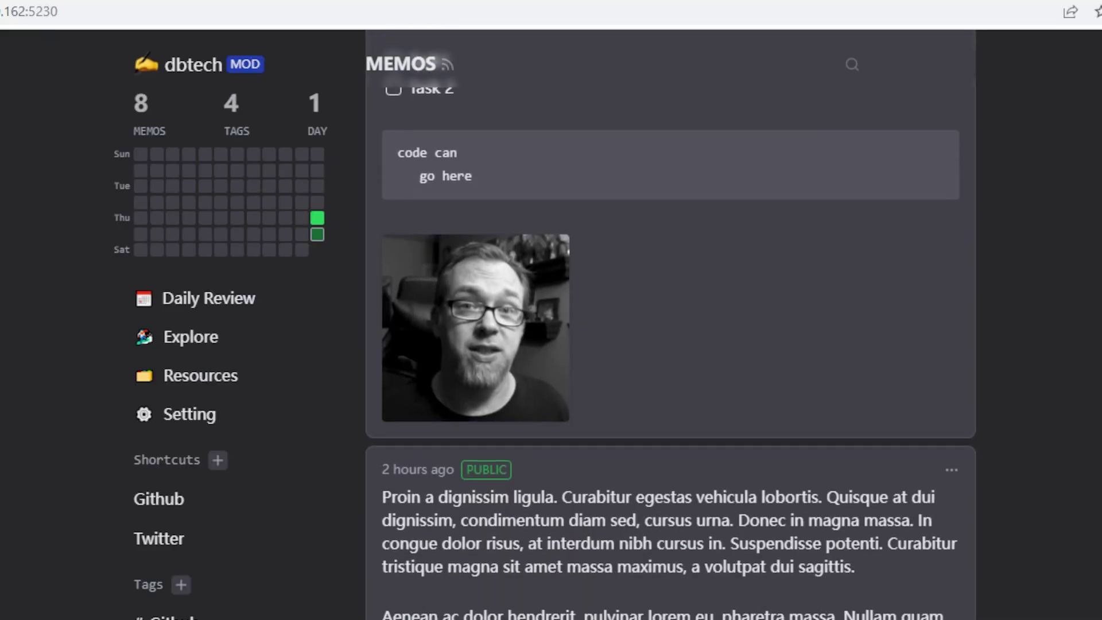
pyautogui.scroll(-8, 671, 323)
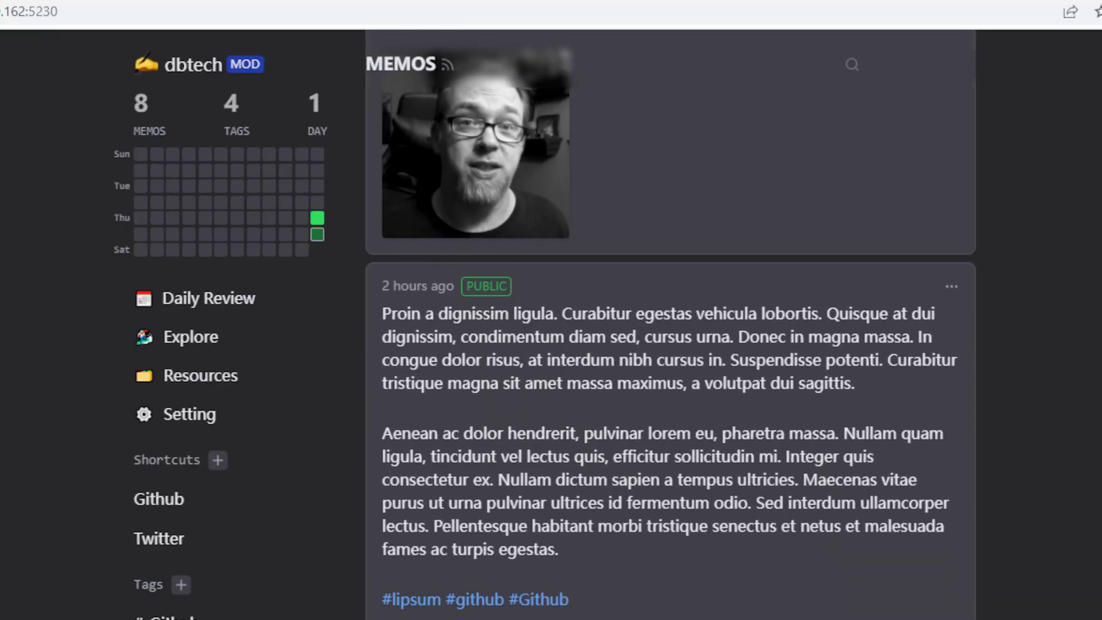
pyautogui.scroll(-6, 670, 322)
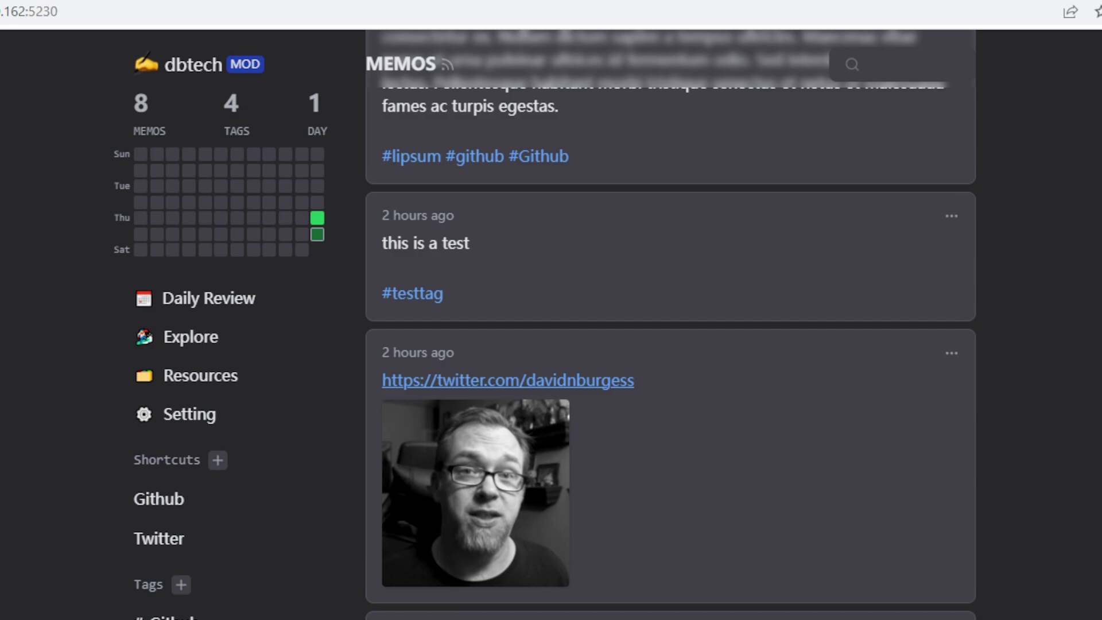